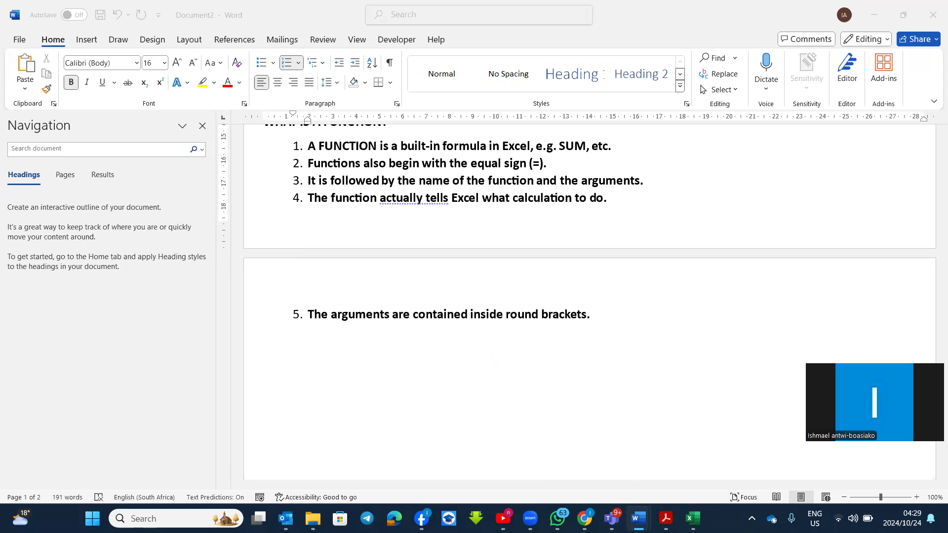
# Switch to the Excel workbook 4TourExpenses_ToerUitgawes
pyautogui.moveTo(639, 519)
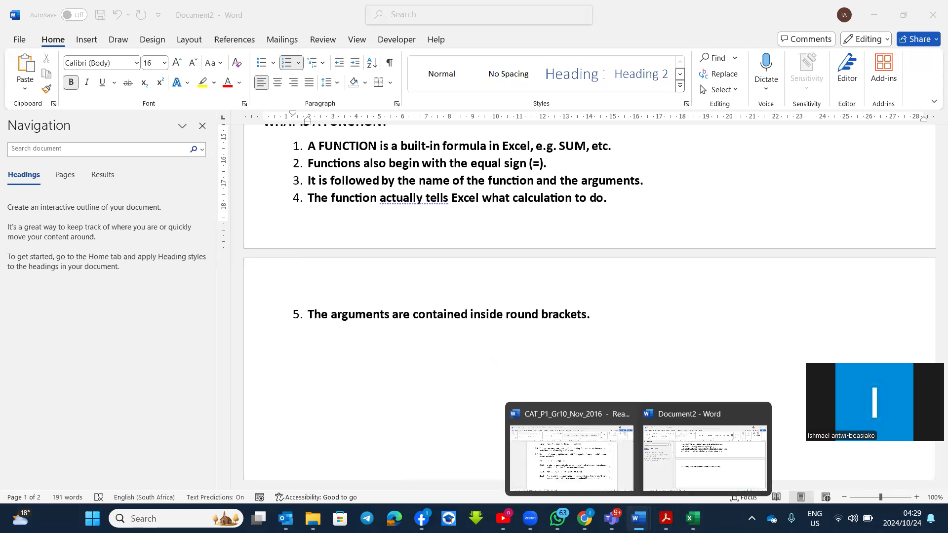
pyautogui.moveTo(612, 508)
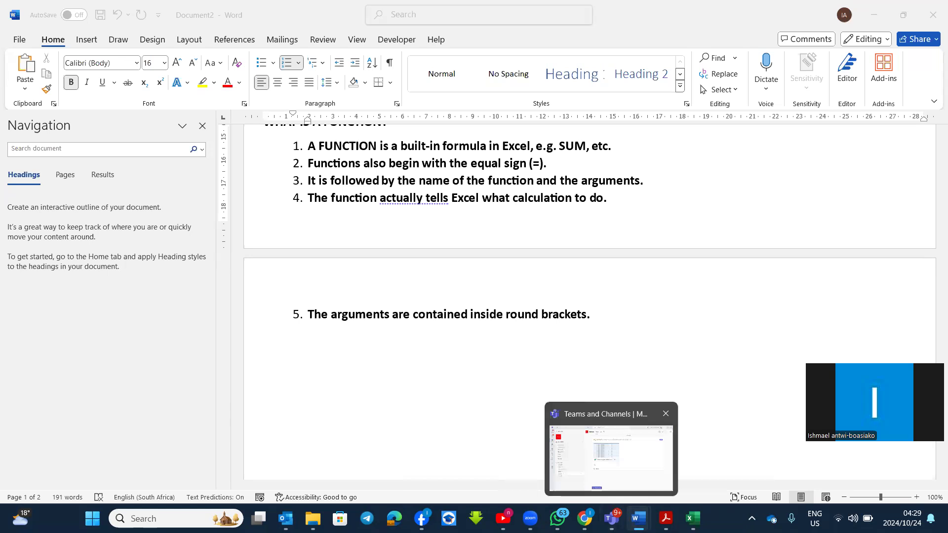
pyautogui.click(693, 519)
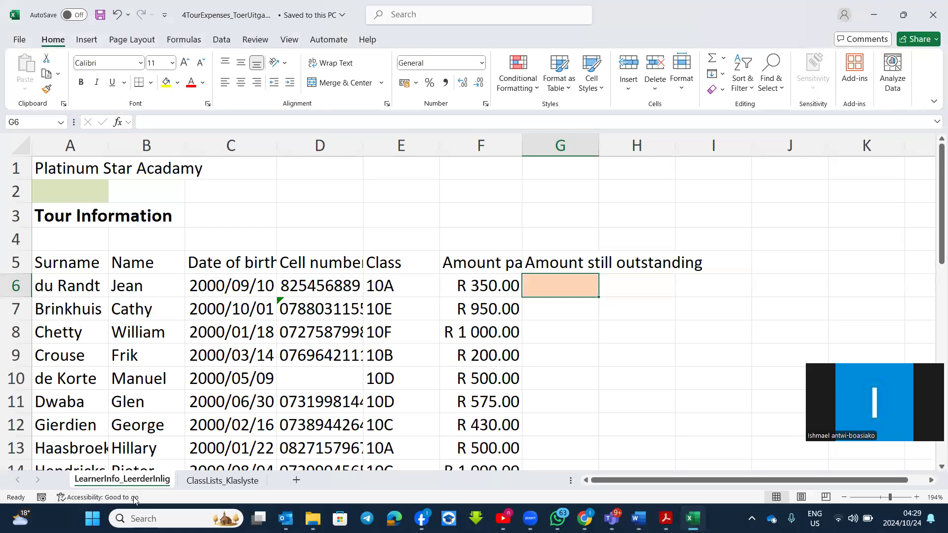
# Look through the LearnerInfo_LeerderInlig and ClassLists_Klaslyste worksheets of the workbook
pyautogui.click(217, 484)
pyautogui.click(184, 487)
pyautogui.click(225, 488)
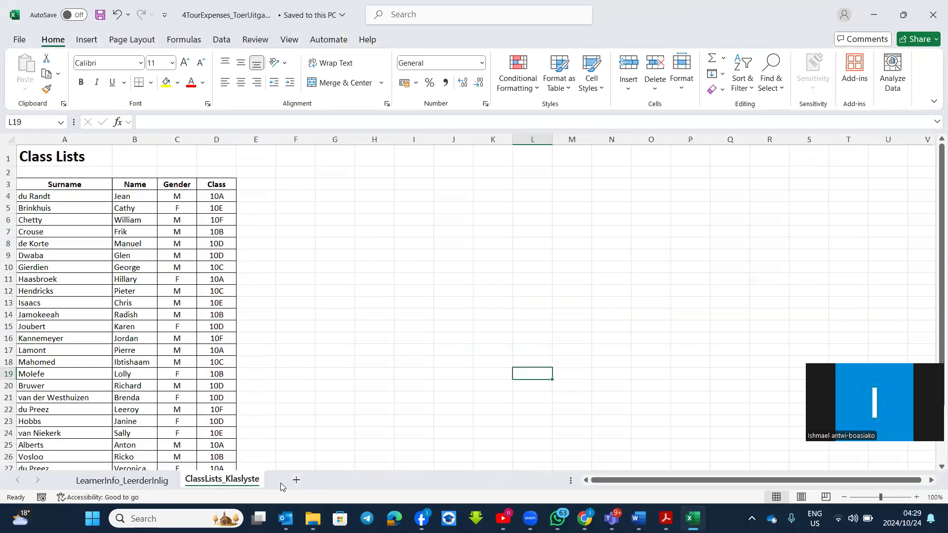
pyautogui.click(151, 487)
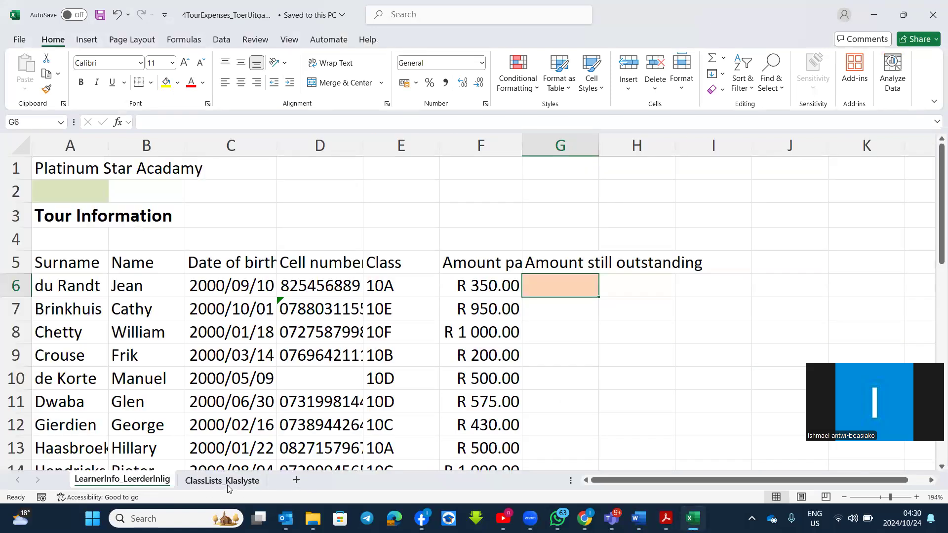
pyautogui.click(227, 485)
# Add two new worksheets after ClassLists_Klaslyste and delete Sheet2
pyautogui.click(295, 481)
pyautogui.click(335, 484)
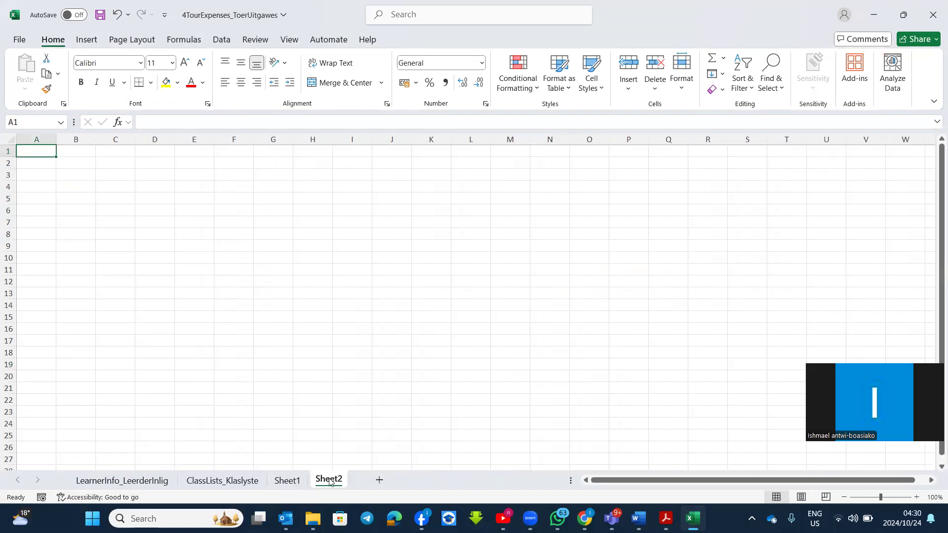
pyautogui.rightClick(331, 482)
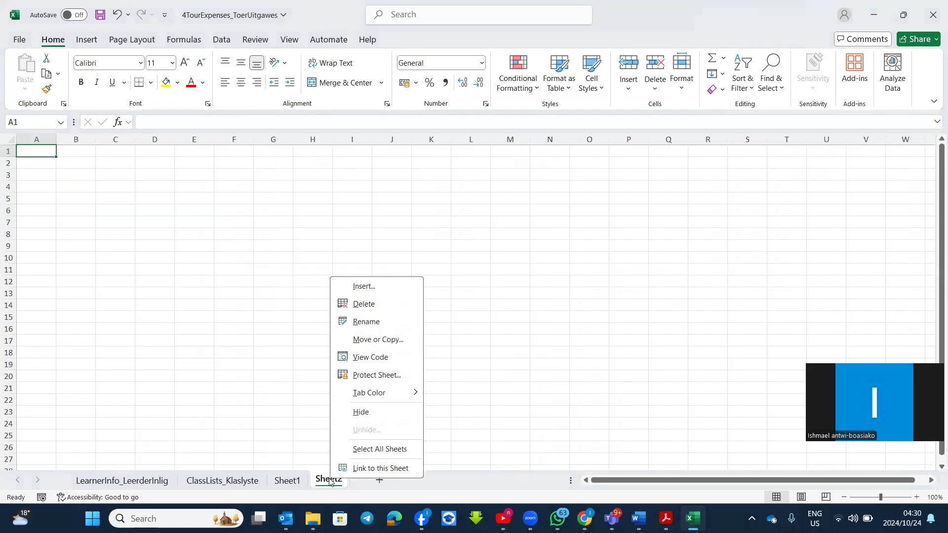
pyautogui.click(372, 309)
# On the LearnerInfo_LeerderInlig sheet, merge and center the title "Platinum Star Acadamy" across cells A1:G1
pyautogui.click(119, 480)
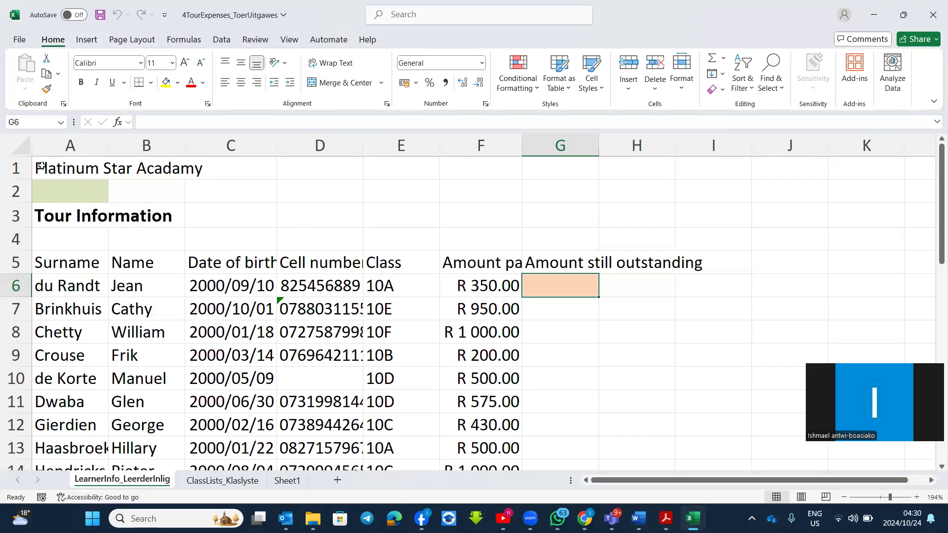
pyautogui.click(59, 167)
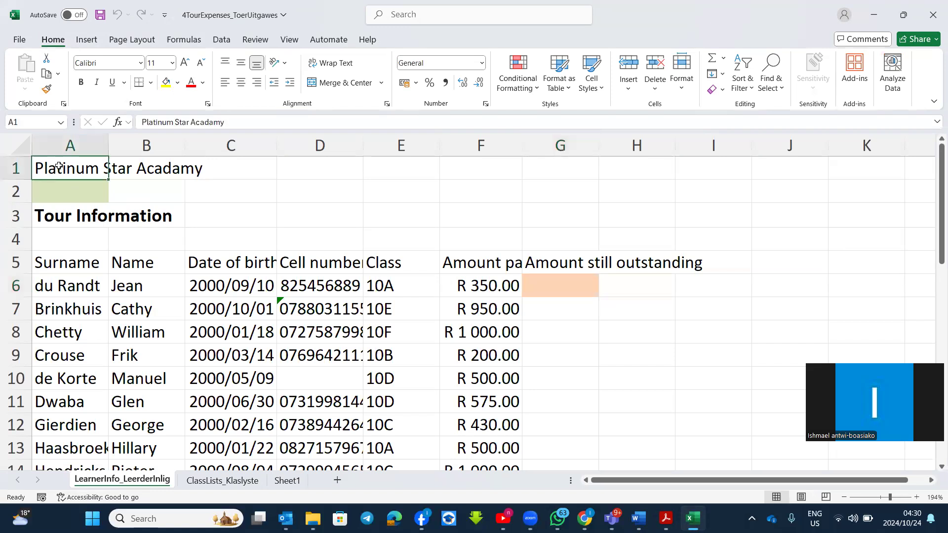
pyautogui.moveTo(58, 168); pyautogui.dragTo(552, 163)
pyautogui.click(617, 176)
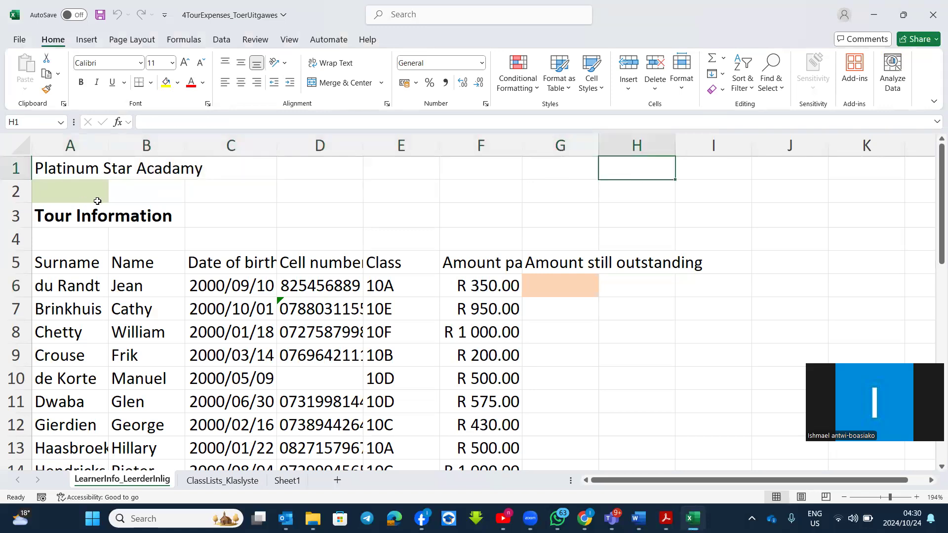
pyautogui.click(69, 169)
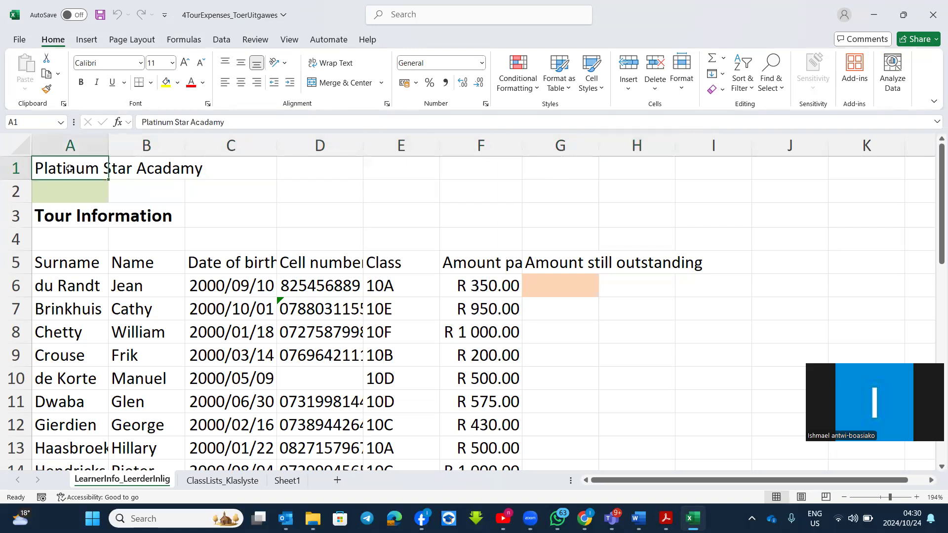
pyautogui.click(568, 167)
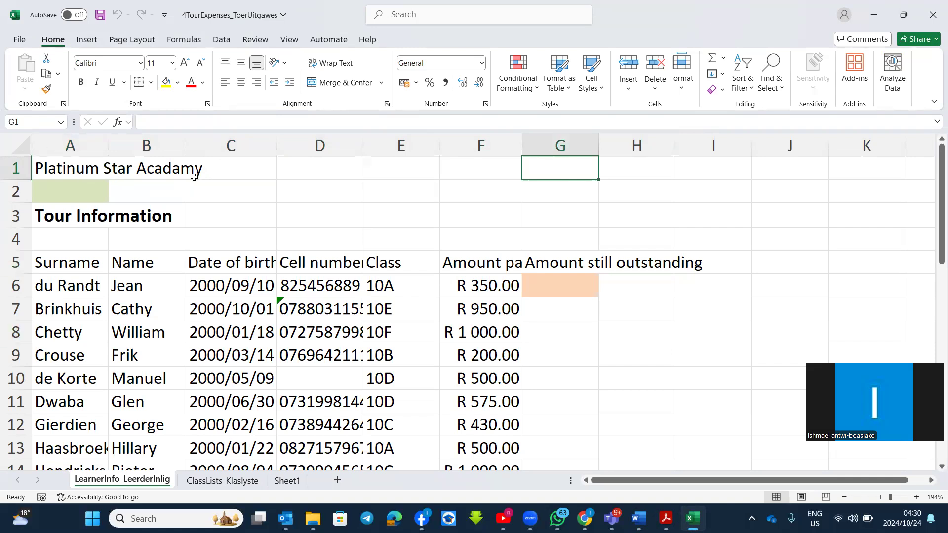
pyautogui.moveTo(60, 169); pyautogui.dragTo(550, 165)
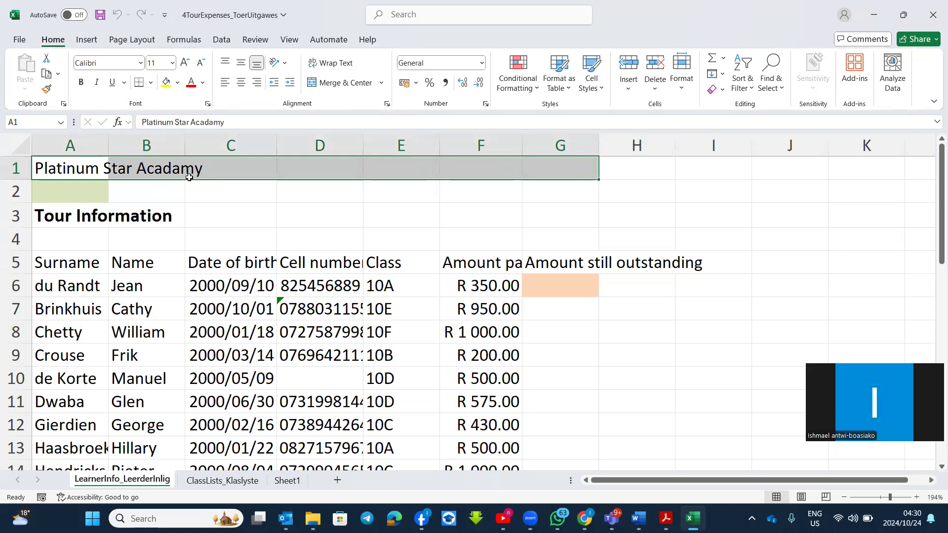
pyautogui.click(345, 84)
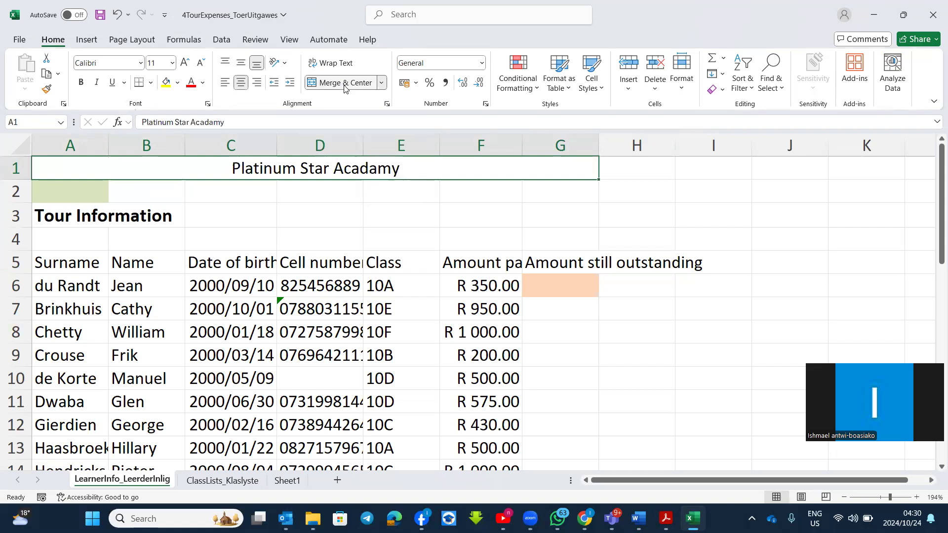
pyautogui.hotkey('ctrl', 'z')
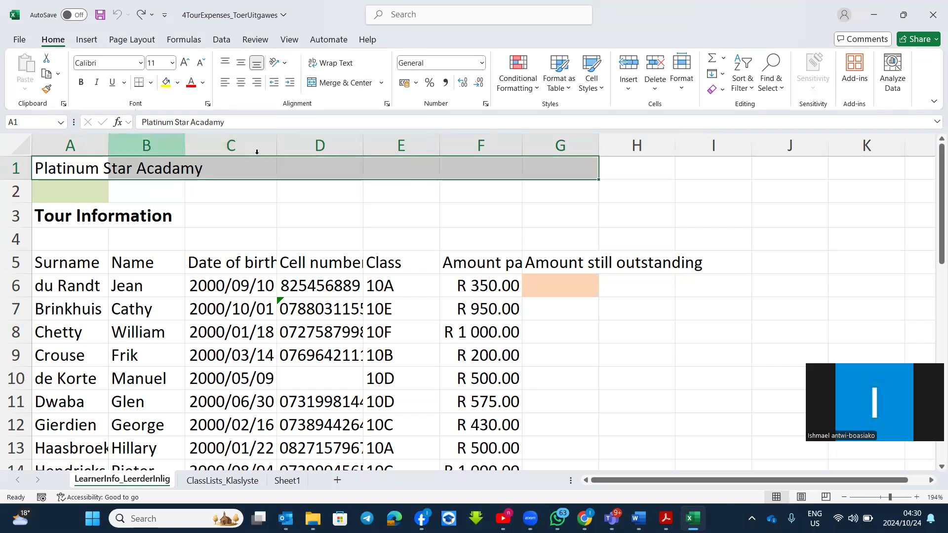
pyautogui.click(408, 15)
pyautogui.write('merg')
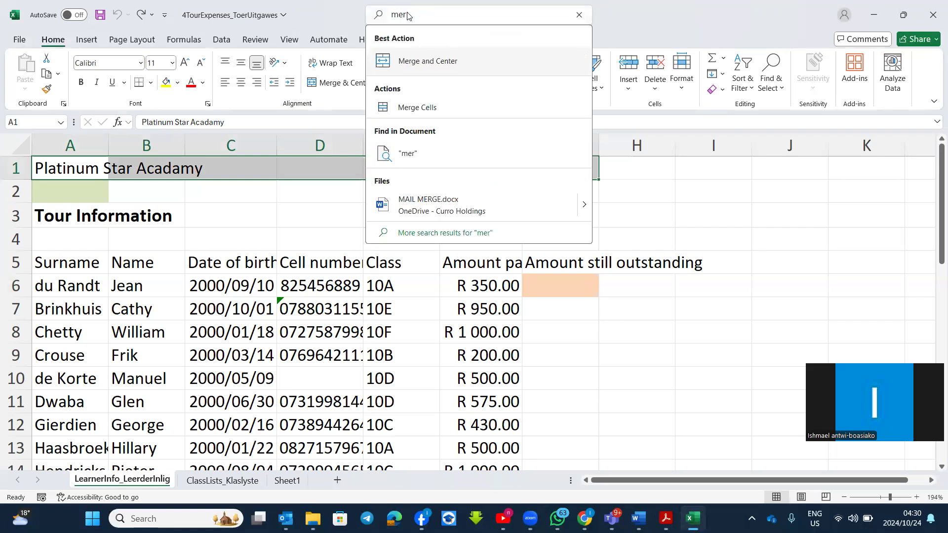
pyautogui.click(459, 64)
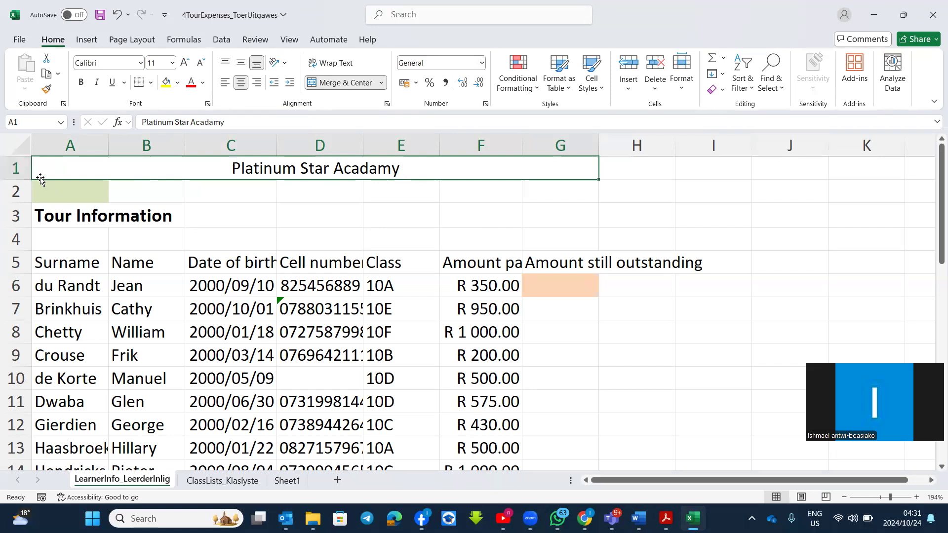
# Increase the height of row 1, which holds the merged title
pyautogui.click(11, 169)
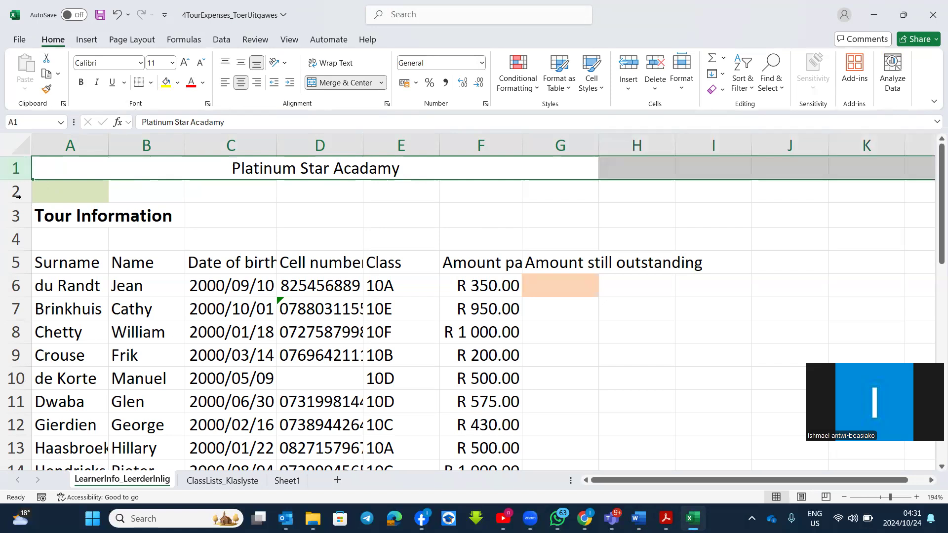
pyautogui.click(12, 191)
pyautogui.click(7, 214)
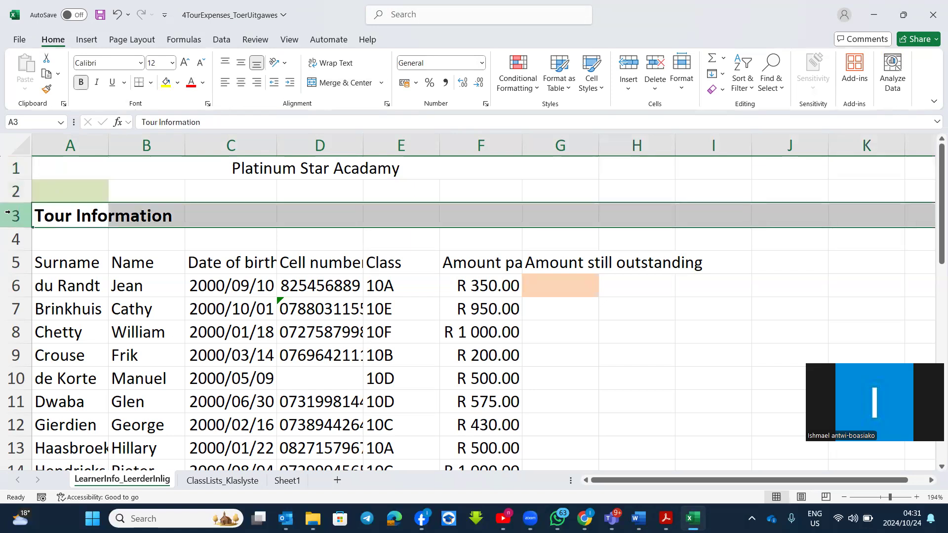
pyautogui.click(10, 169)
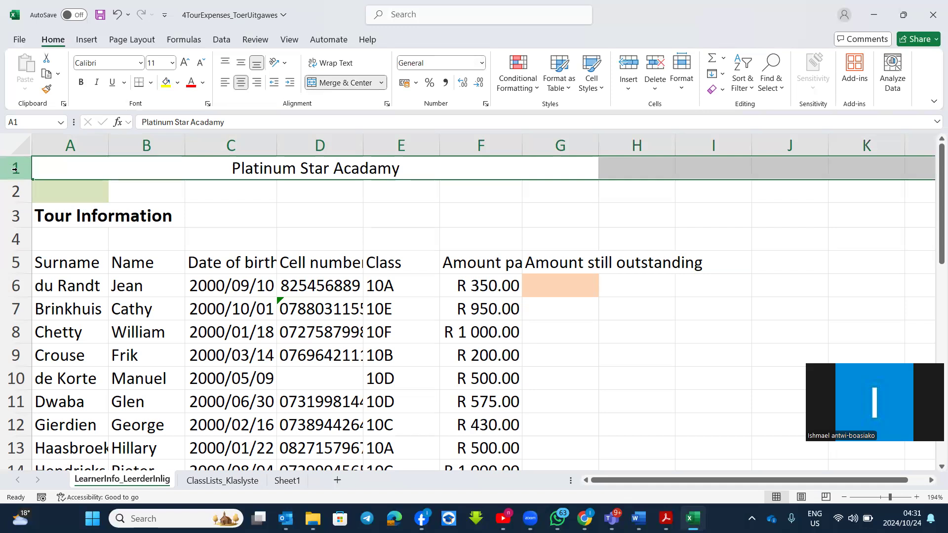
pyautogui.rightClick(14, 169)
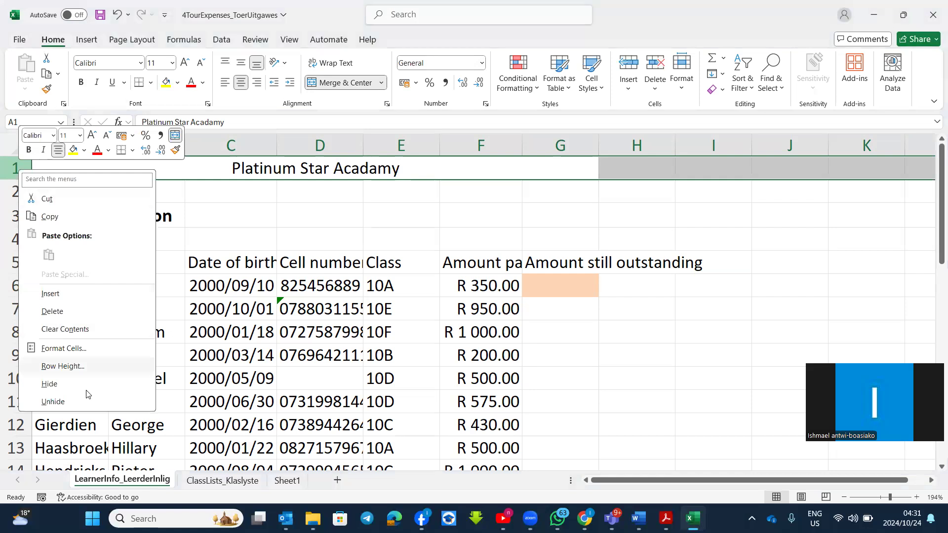
pyautogui.click(63, 367)
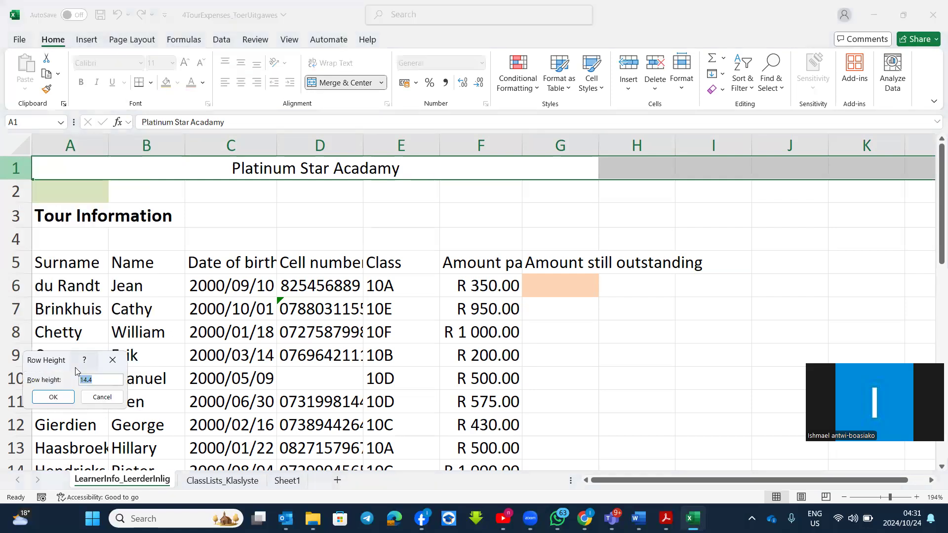
pyautogui.moveTo(58, 363); pyautogui.dragTo(274, 278)
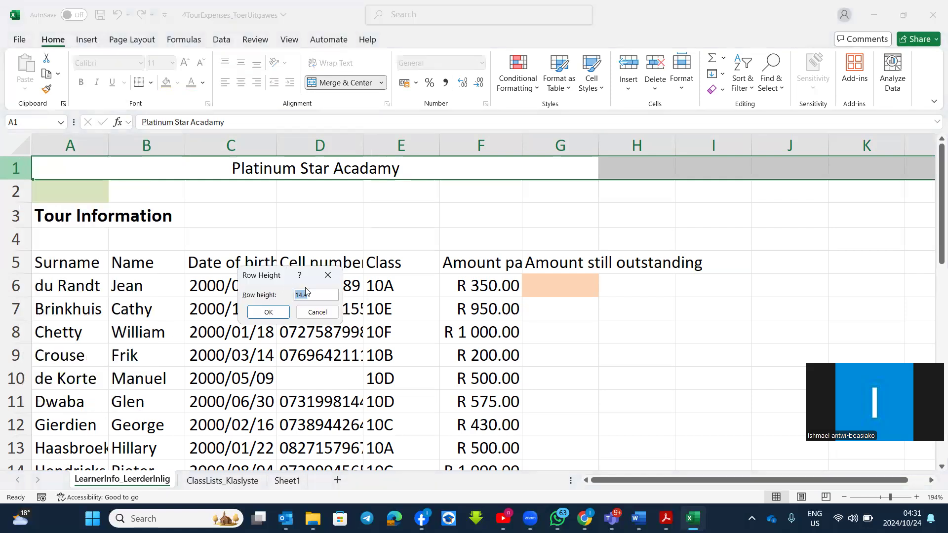
pyautogui.write('2')
pyautogui.click(278, 313)
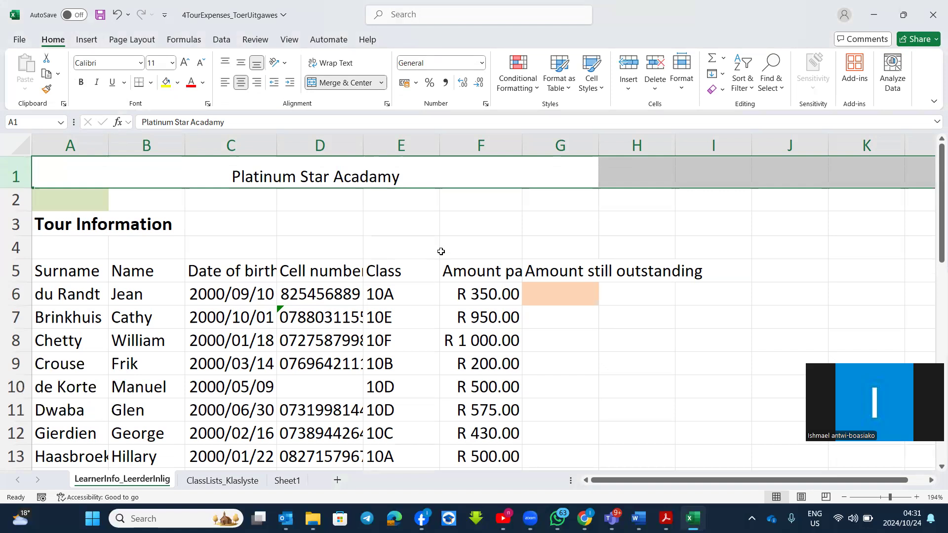
pyautogui.click(442, 218)
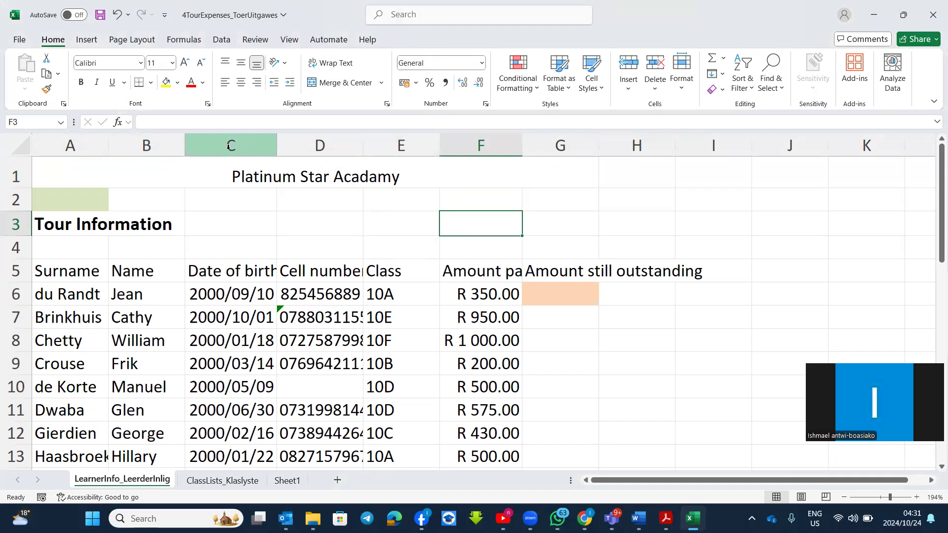
# Autofit the widths of columns C, D, F and A to their contents
pyautogui.doubleClick(278, 145)
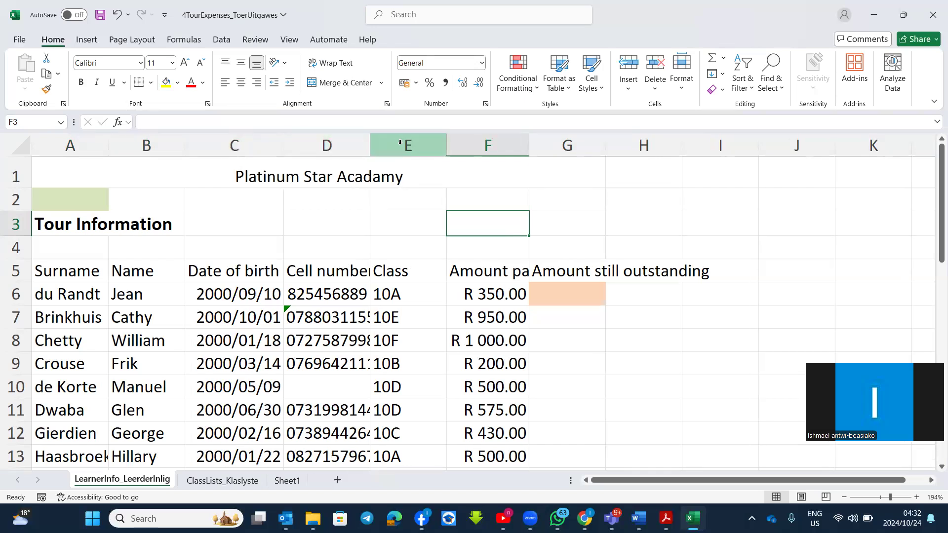
pyautogui.doubleClick(370, 145)
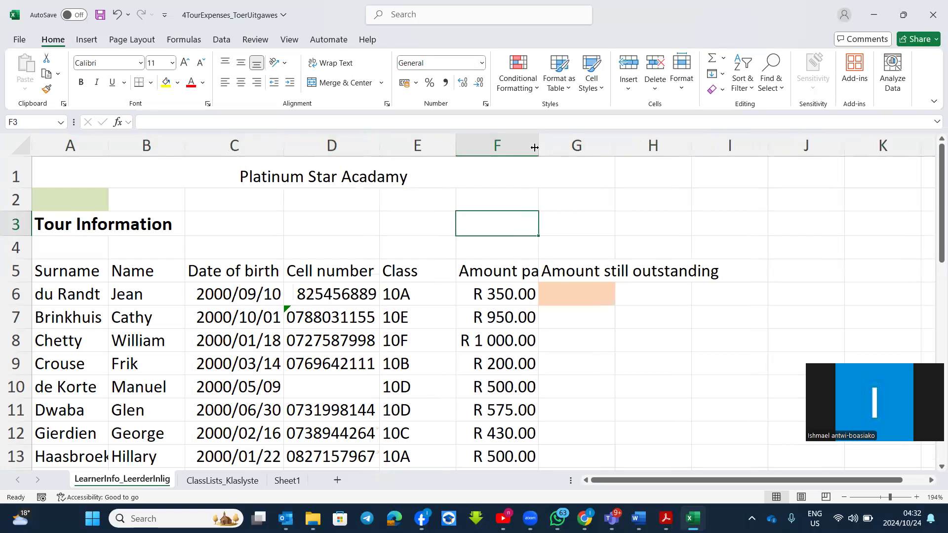
pyautogui.doubleClick(538, 145)
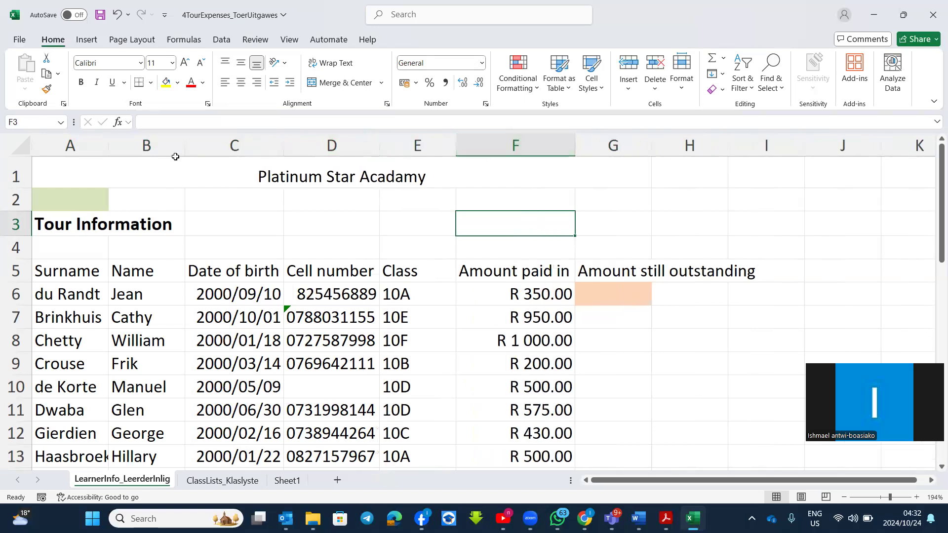
pyautogui.doubleClick(110, 144)
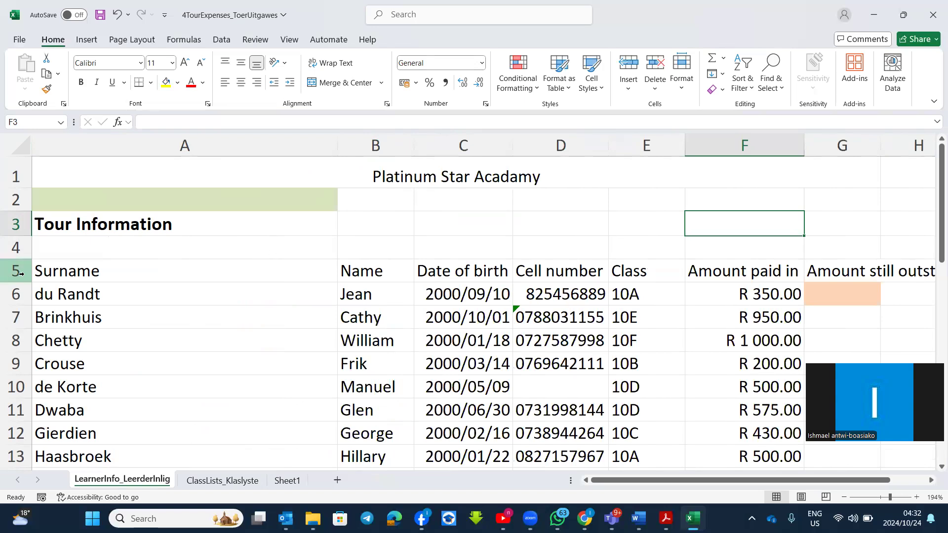
# Make the column headings in A5:I5 bold and wrap their text
pyautogui.moveTo(68, 271); pyautogui.dragTo(669, 271)
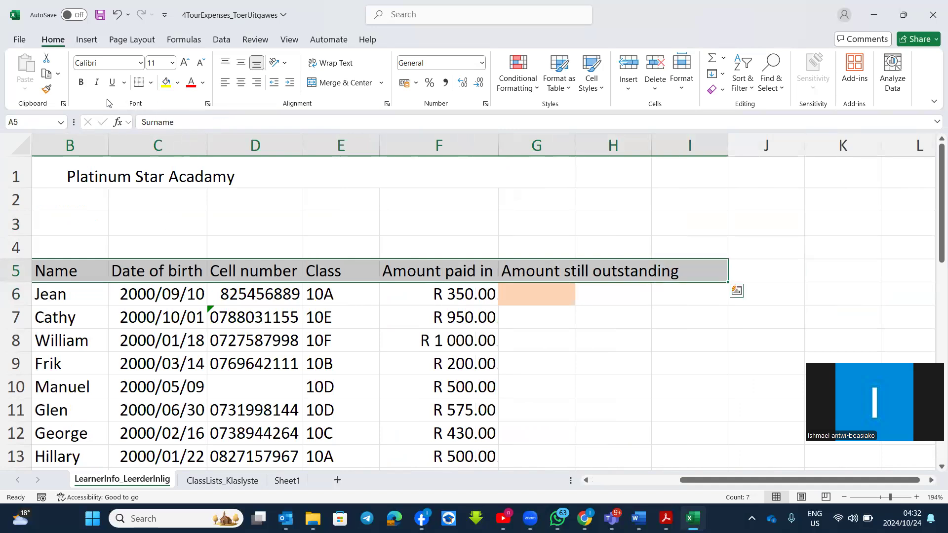
pyautogui.click(81, 82)
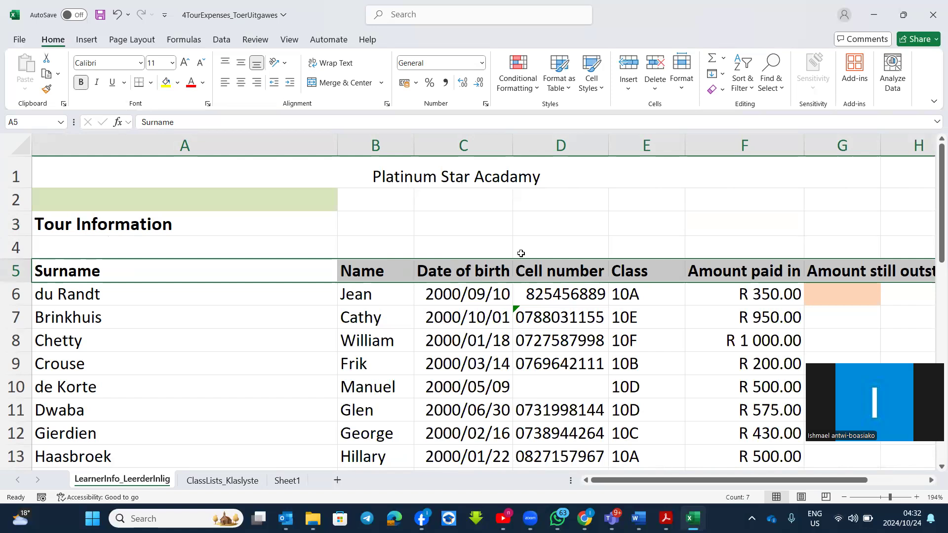
pyautogui.click(329, 66)
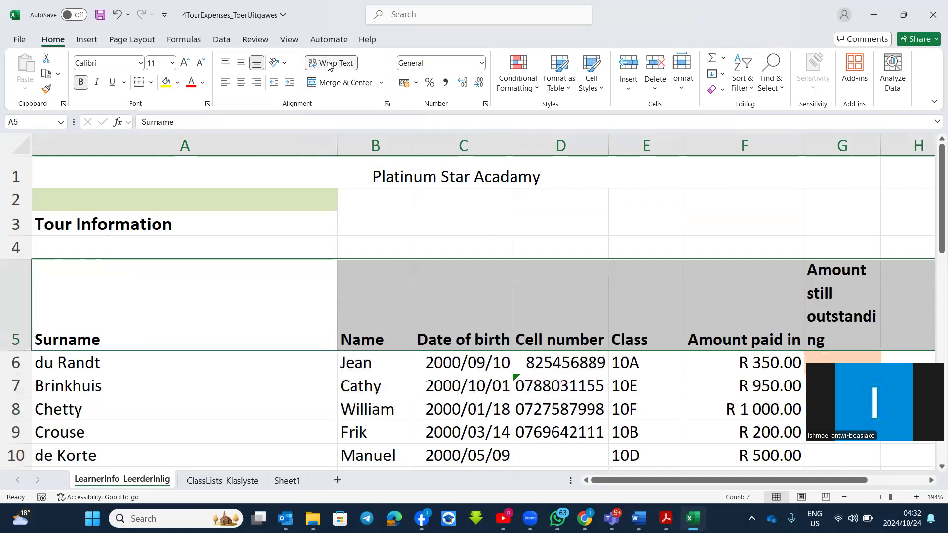
pyautogui.moveTo(618, 480); pyautogui.dragTo(663, 484)
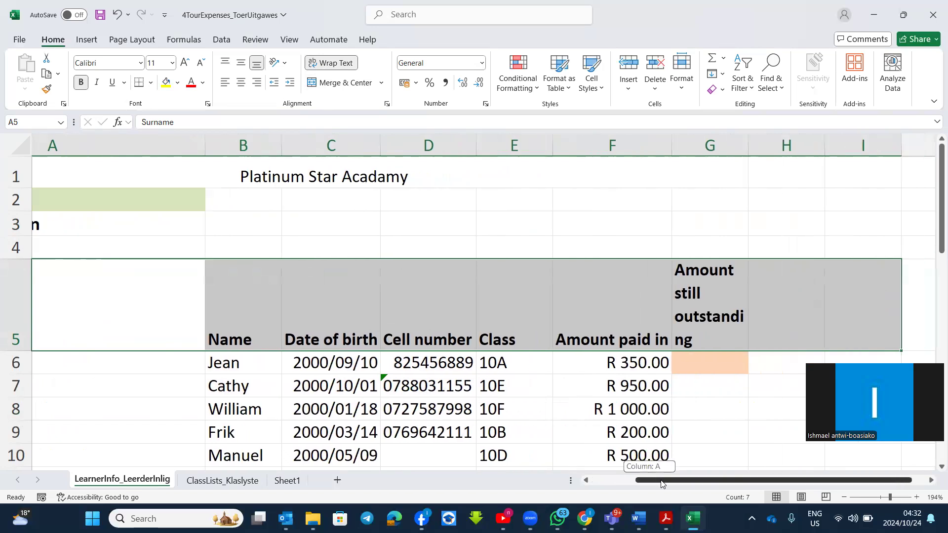
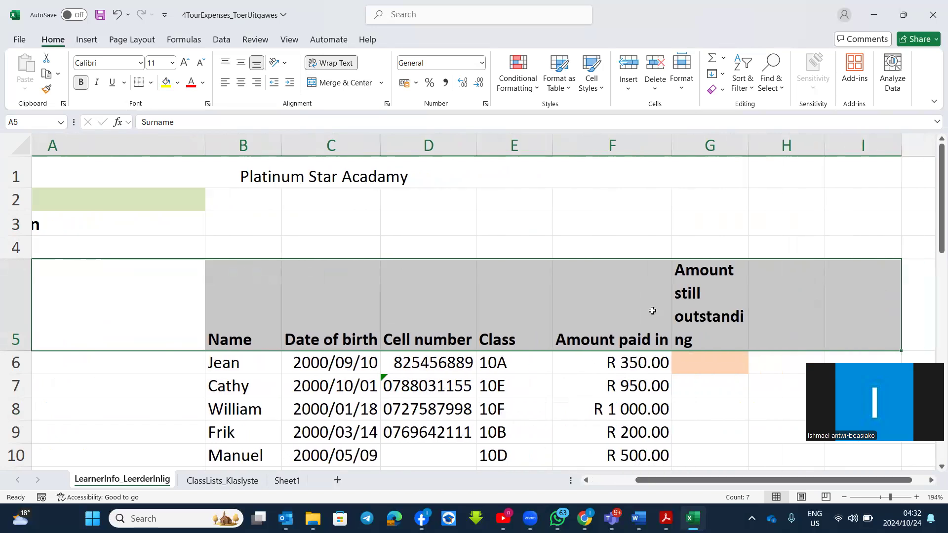
pyautogui.click(603, 337)
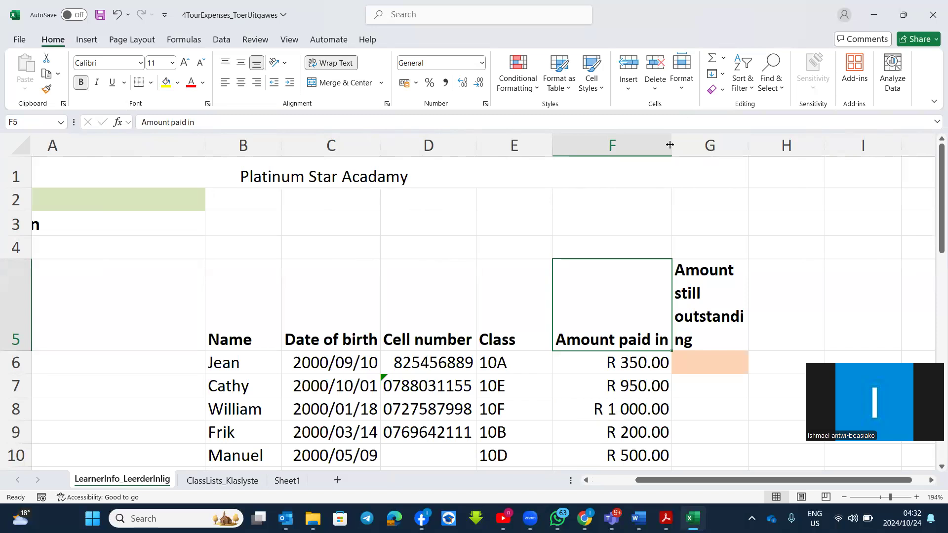
# Narrow column F and widen column G so their row 5 headings wrap onto two lines at whole words
pyautogui.moveTo(670, 144); pyautogui.dragTo(632, 142)
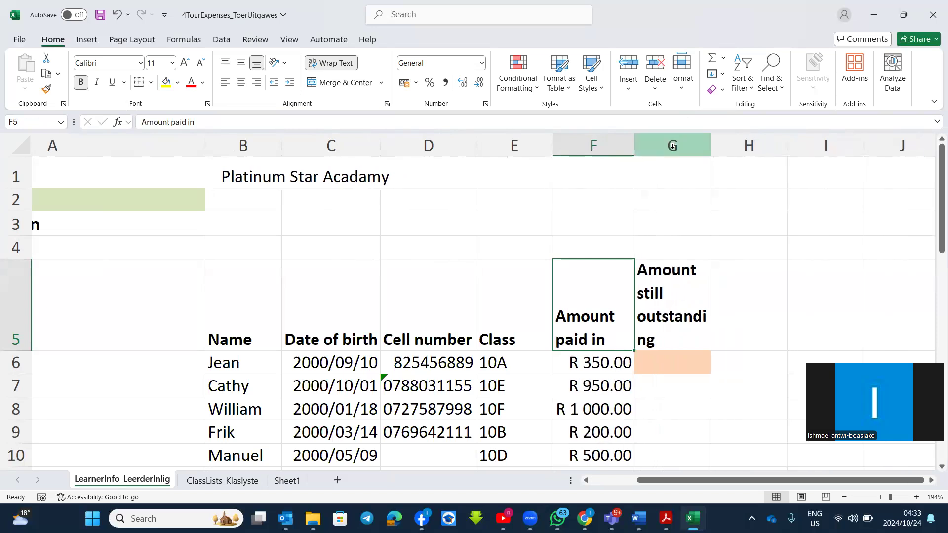
pyautogui.moveTo(710, 144); pyautogui.dragTo(728, 142)
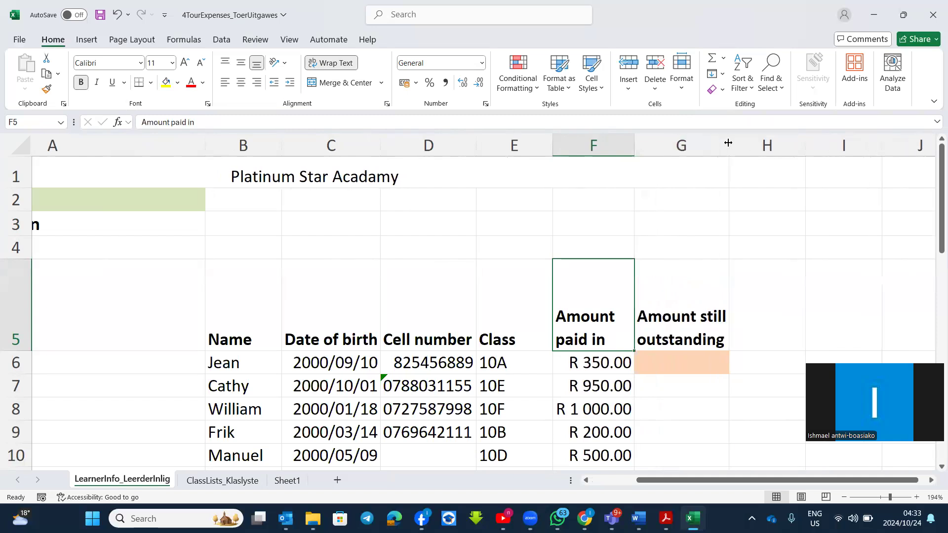
pyautogui.click(443, 336)
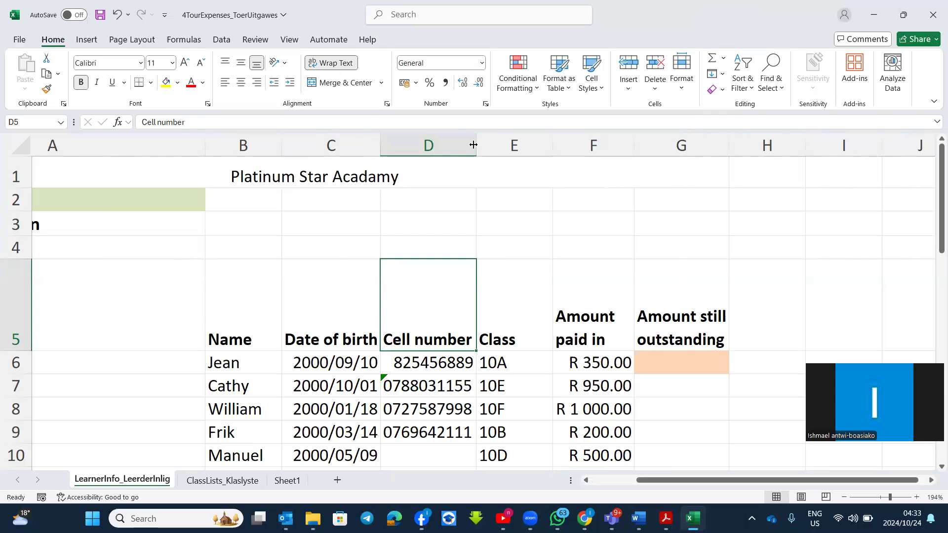
# Open the Format Cells settings for the merged title in row 1 and review the Alignment, Font, Border, Fill and Protection options
pyautogui.click(357, 170)
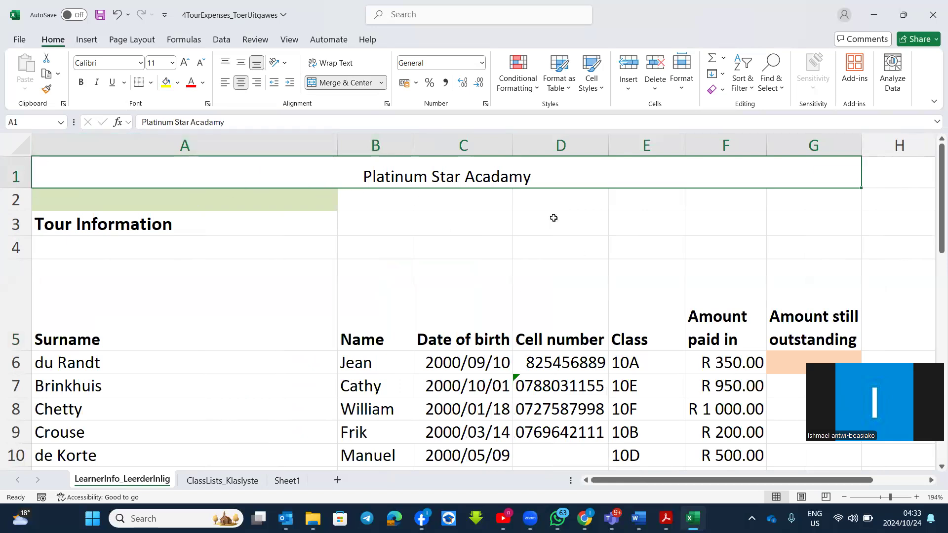
pyautogui.rightClick(307, 176)
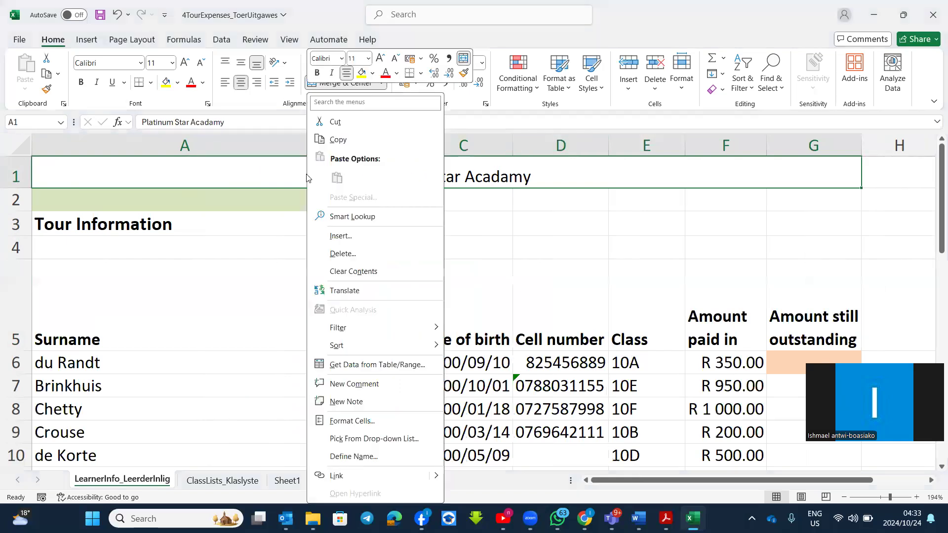
pyautogui.click(344, 424)
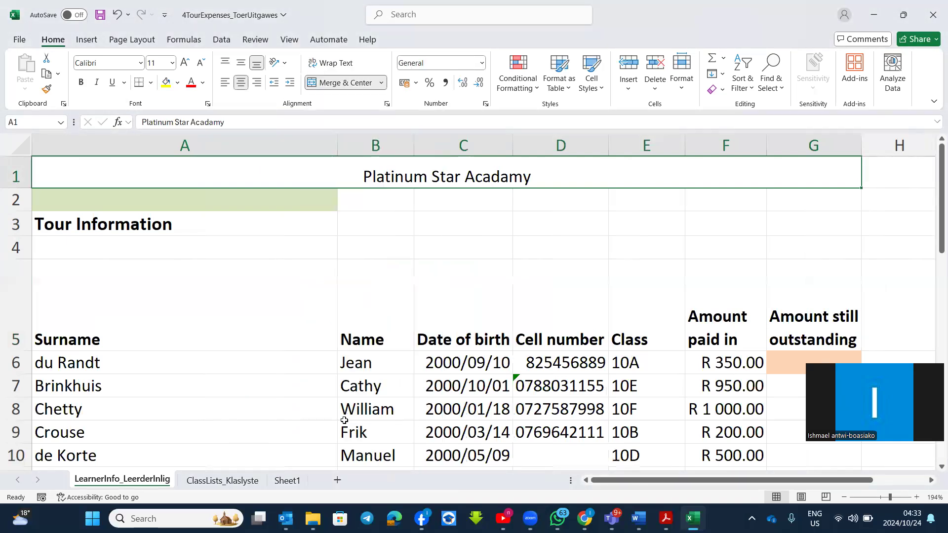
pyautogui.click(496, 198)
pyautogui.click(433, 16)
pyautogui.write('form')
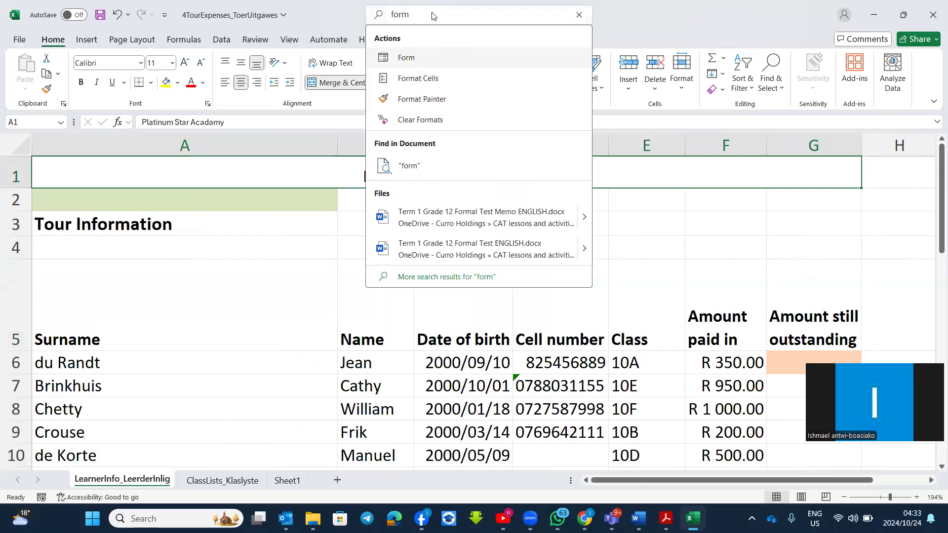
pyautogui.click(425, 79)
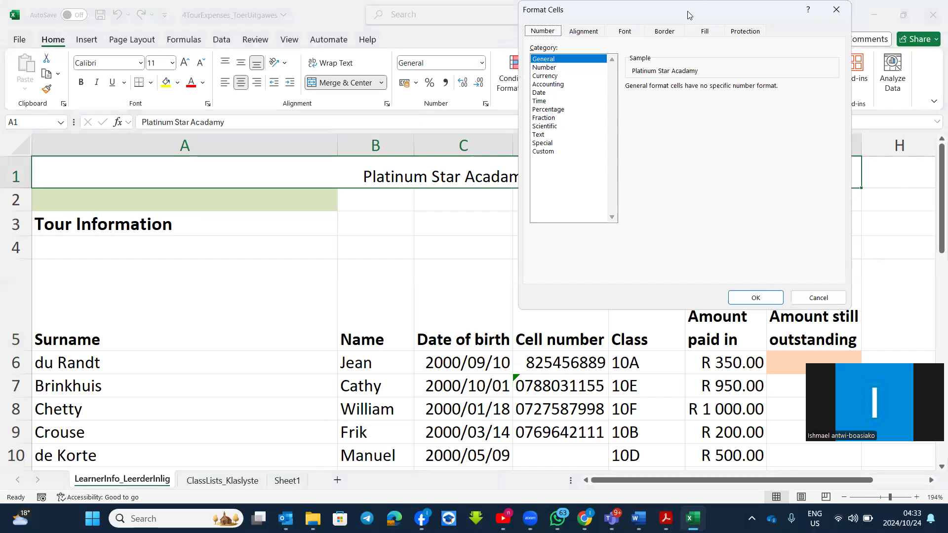
pyautogui.moveTo(686, 18); pyautogui.dragTo(459, 124)
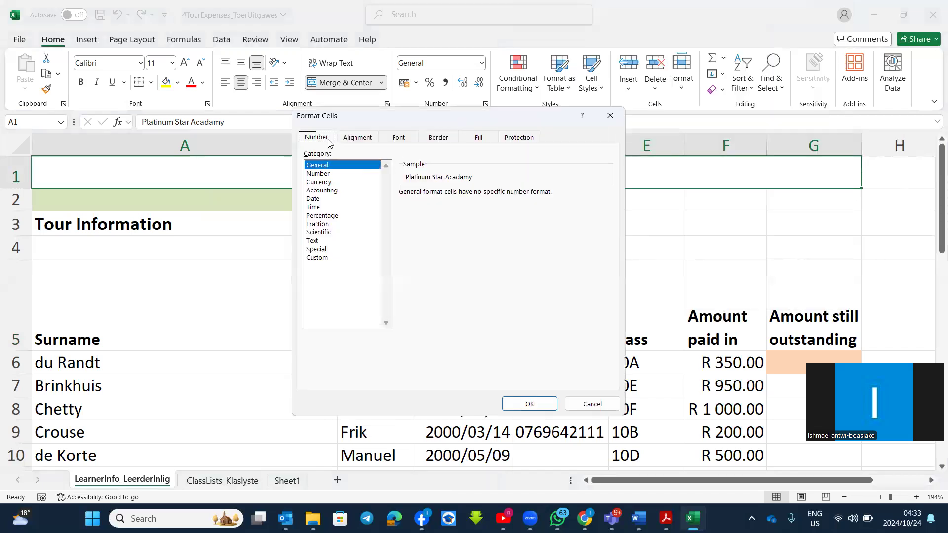
pyautogui.click(366, 143)
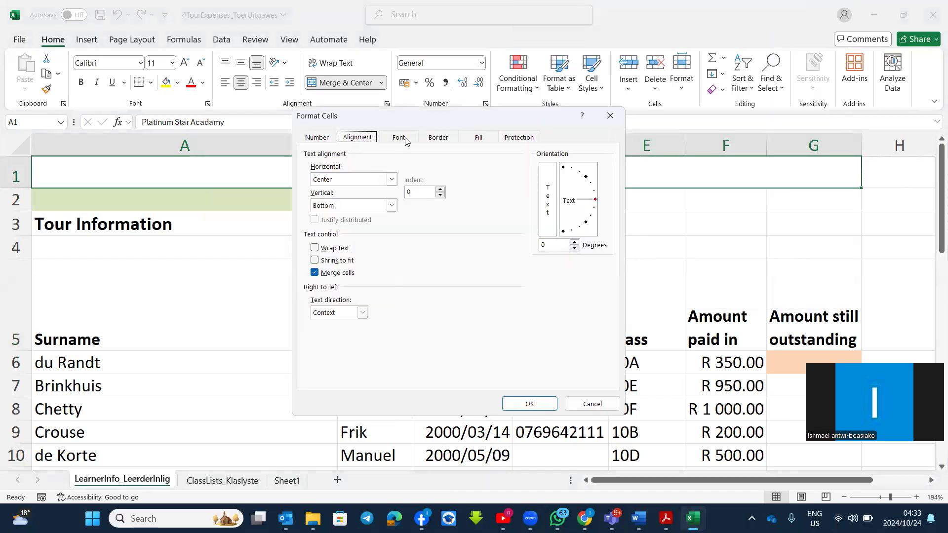
pyautogui.click(399, 138)
pyautogui.click(446, 141)
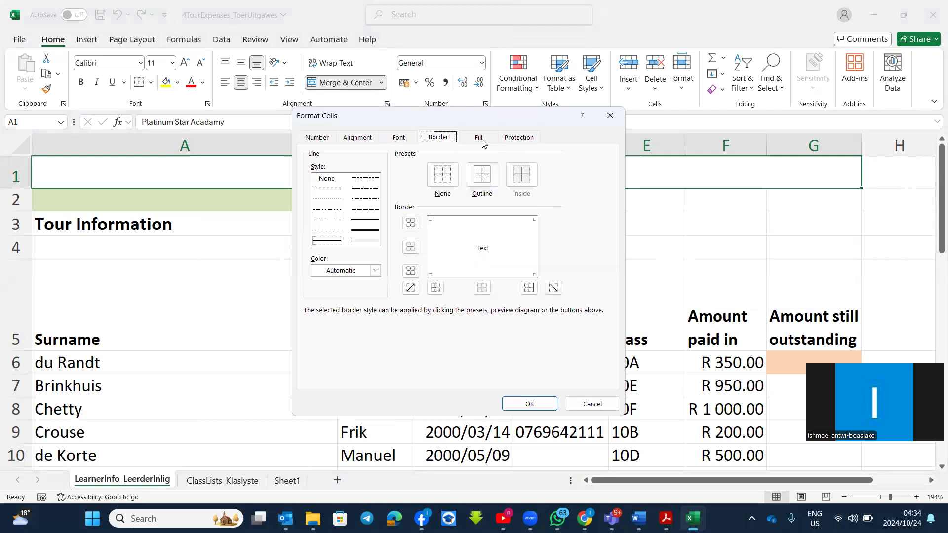
pyautogui.click(480, 142)
pyautogui.click(511, 143)
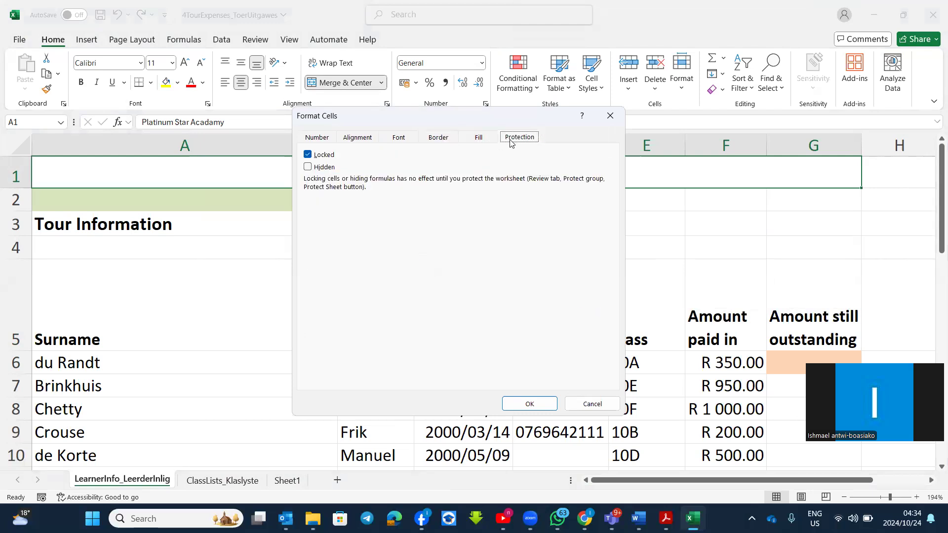
# Fill the merged title cell with a light blue background and a reverse diagonal stripe pattern
pyautogui.click(479, 142)
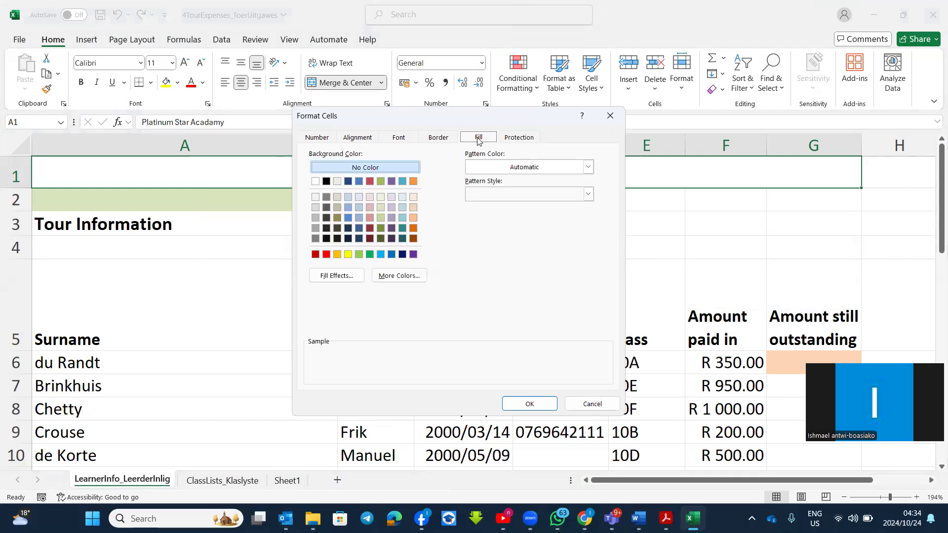
pyautogui.click(381, 254)
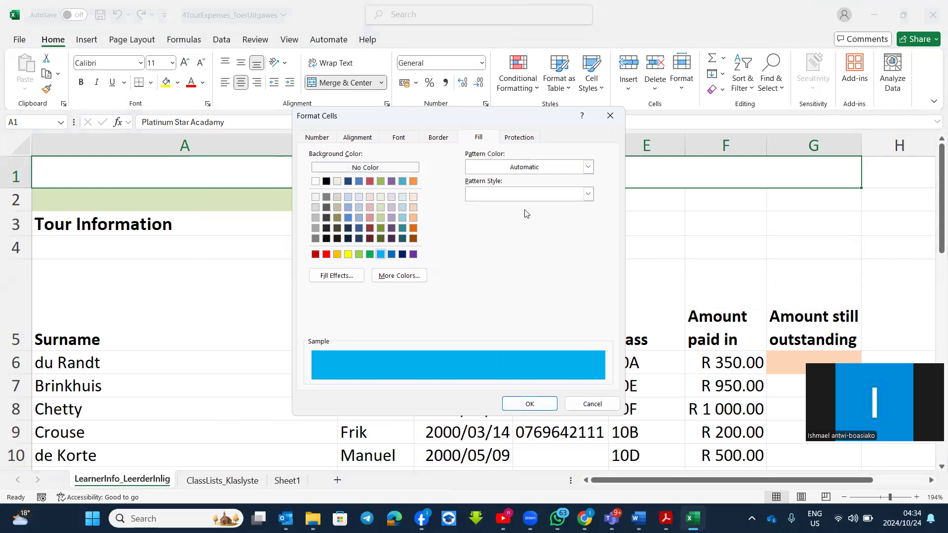
pyautogui.click(589, 196)
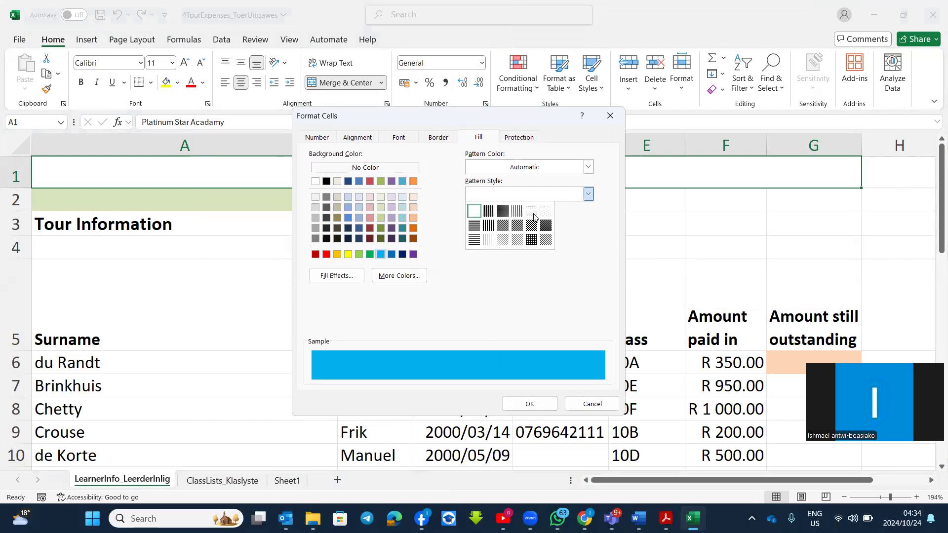
pyautogui.click(502, 228)
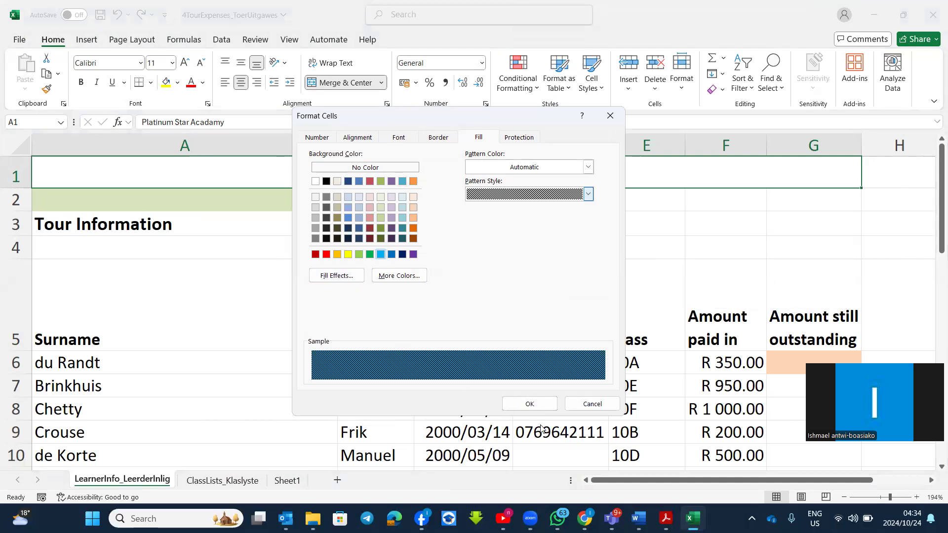
pyautogui.click(543, 410)
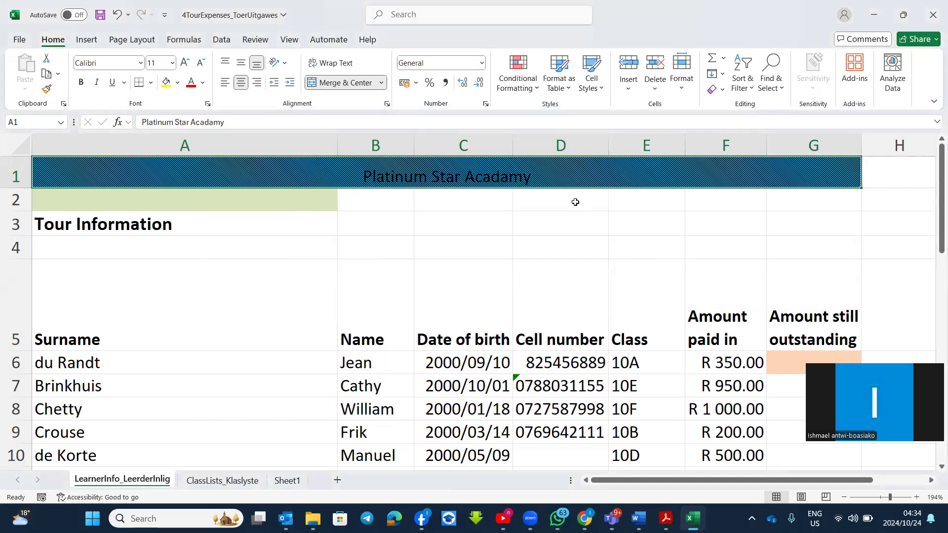
# Give the "Tour Information" cell A3 a two-color gradient fill from dark red to blue with Diagonal up shading
pyautogui.click(65, 228)
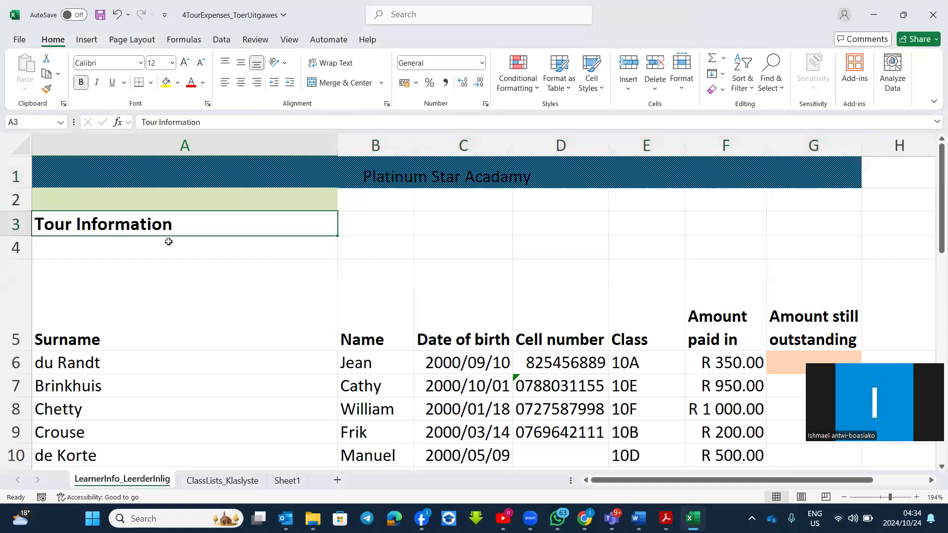
pyautogui.rightClick(220, 233)
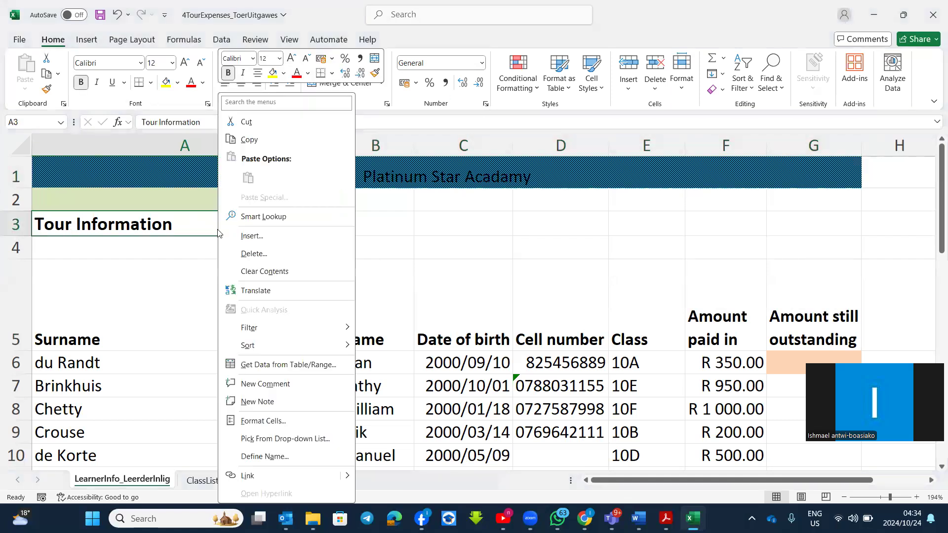
pyautogui.click(263, 422)
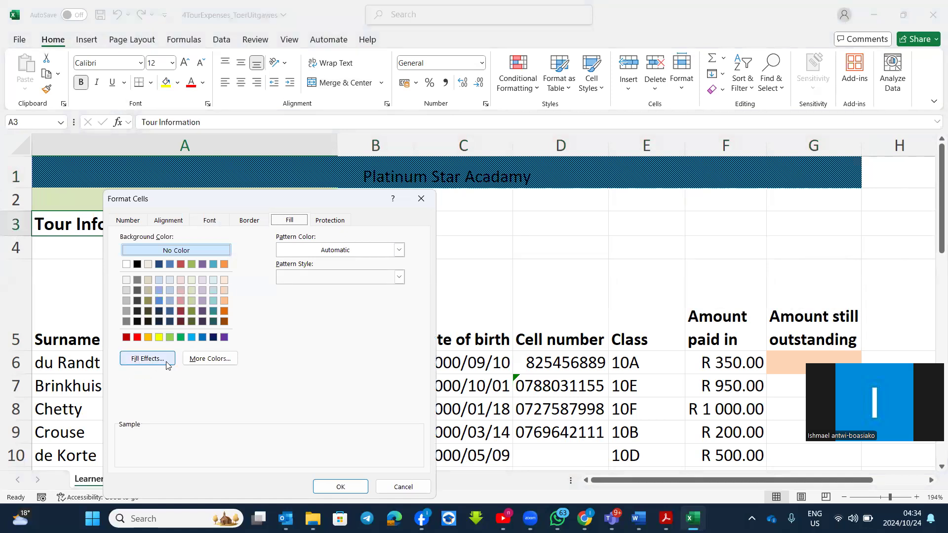
pyautogui.click(147, 359)
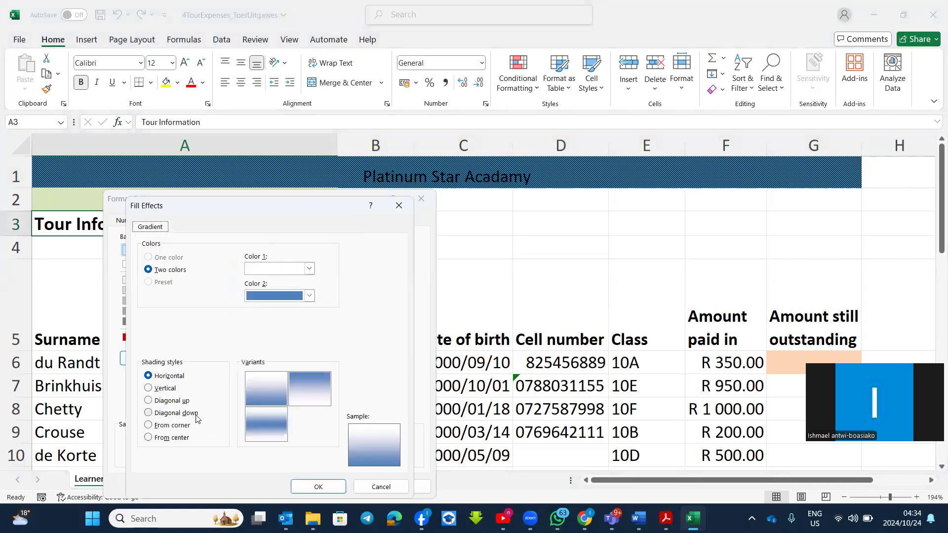
pyautogui.click(149, 401)
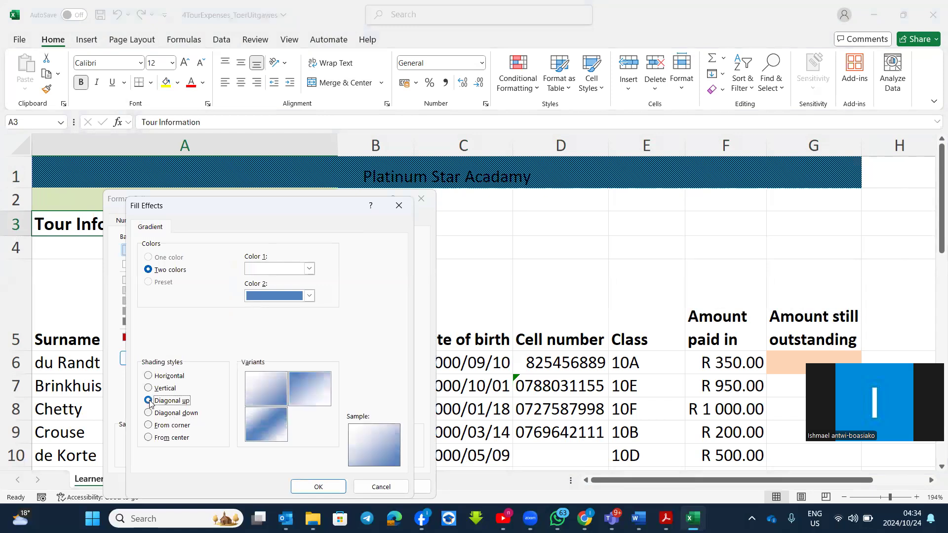
pyautogui.click(310, 268)
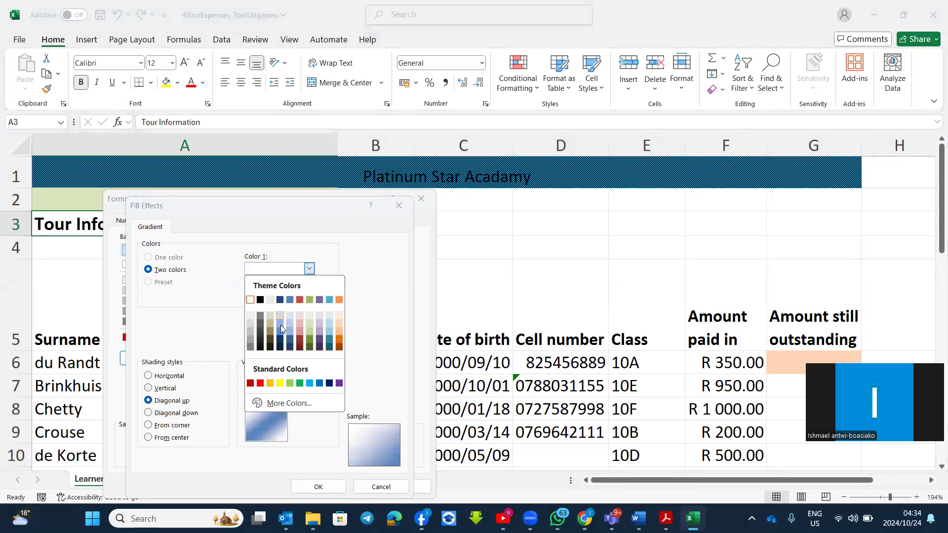
pyautogui.click(297, 337)
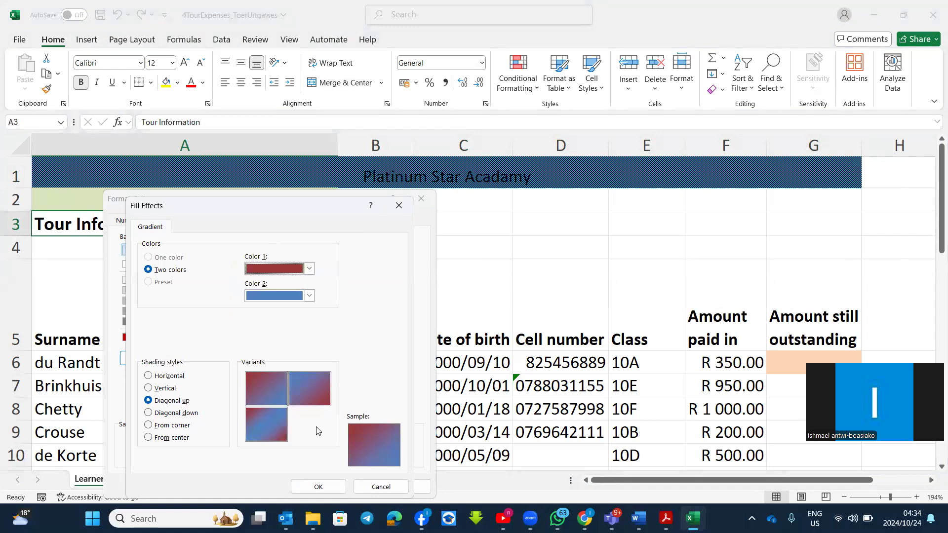
pyautogui.click(318, 488)
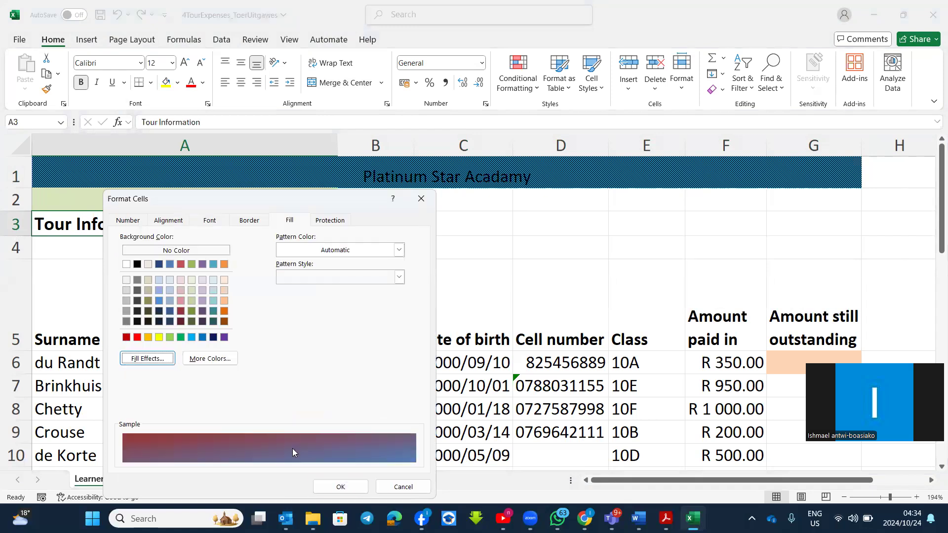
pyautogui.click(341, 487)
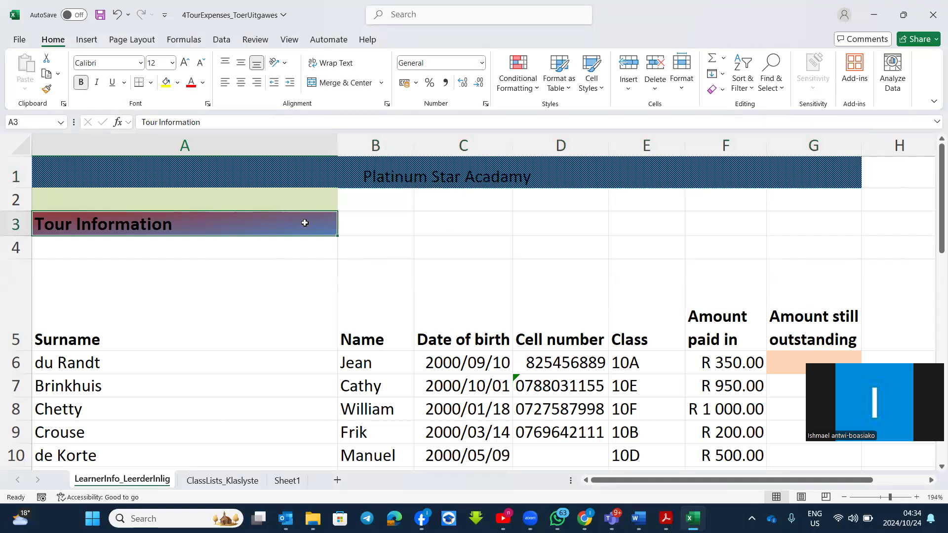
pyautogui.click(185, 174)
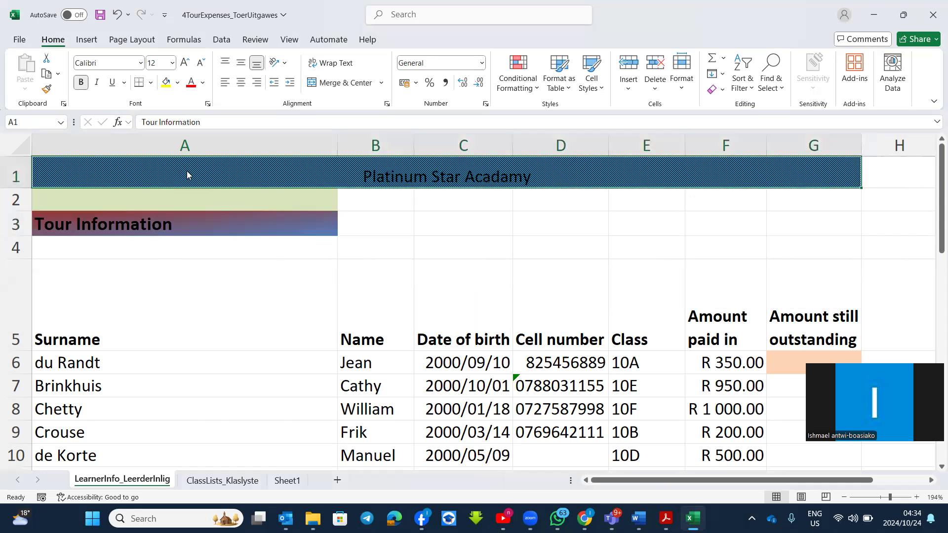
pyautogui.rightClick(187, 174)
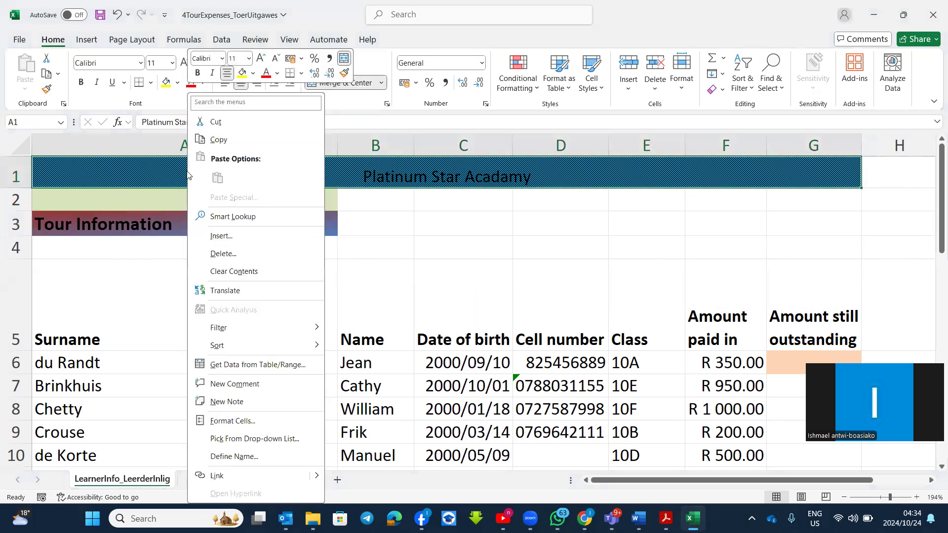
pyautogui.click(230, 428)
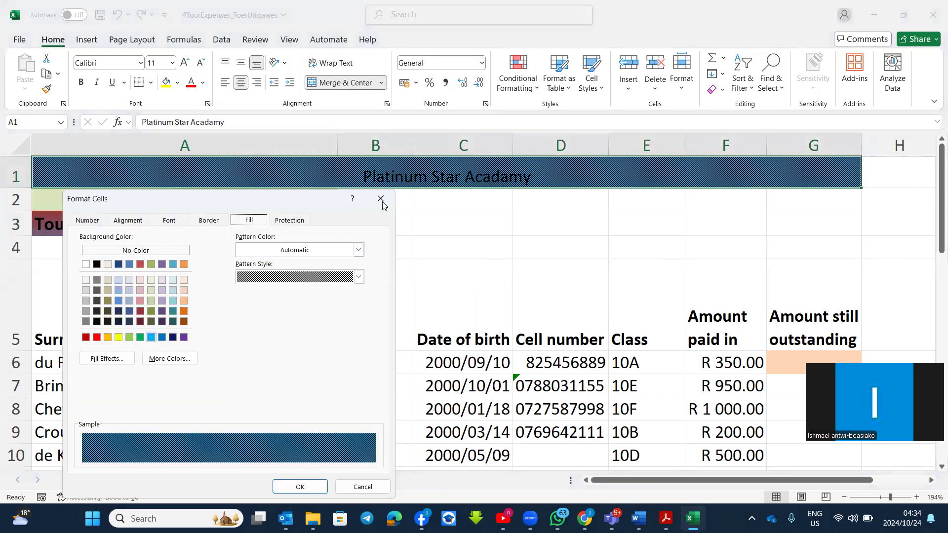
pyautogui.click(382, 197)
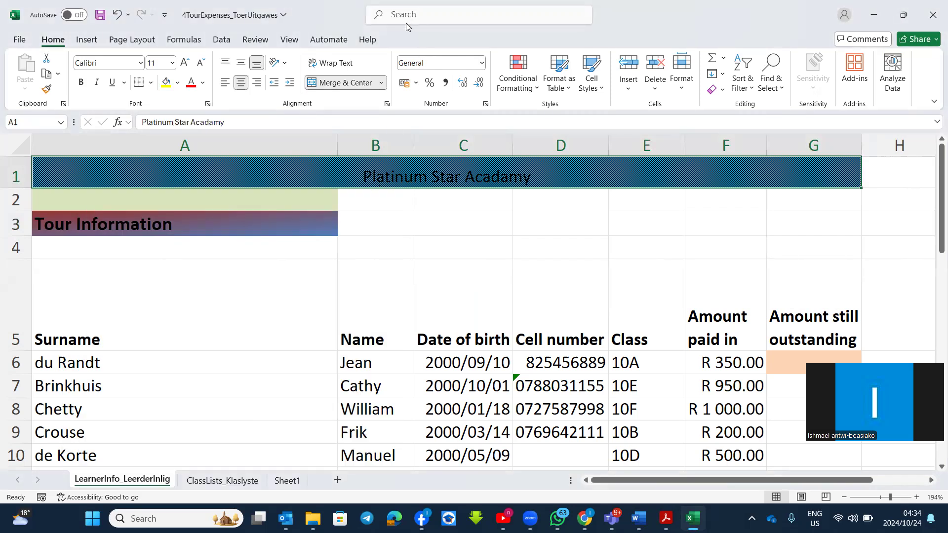
# Open the border settings for the merged title in row 1 and choose a medium dashed line style in green
pyautogui.rightClick(261, 172)
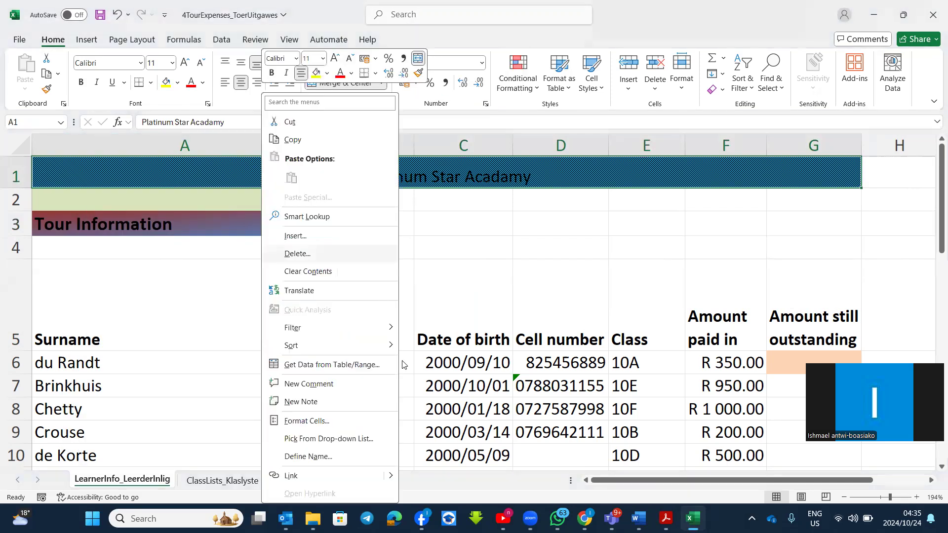
pyautogui.click(318, 421)
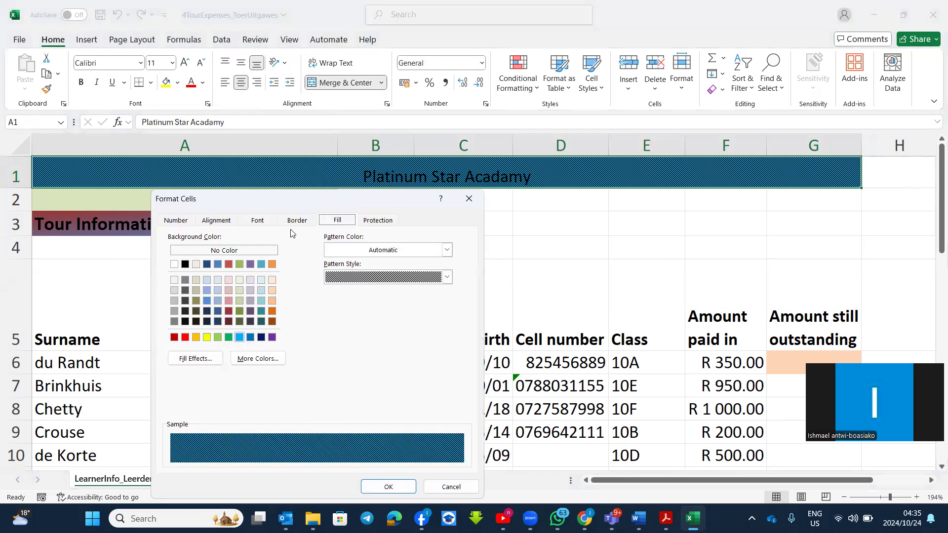
pyautogui.click(293, 221)
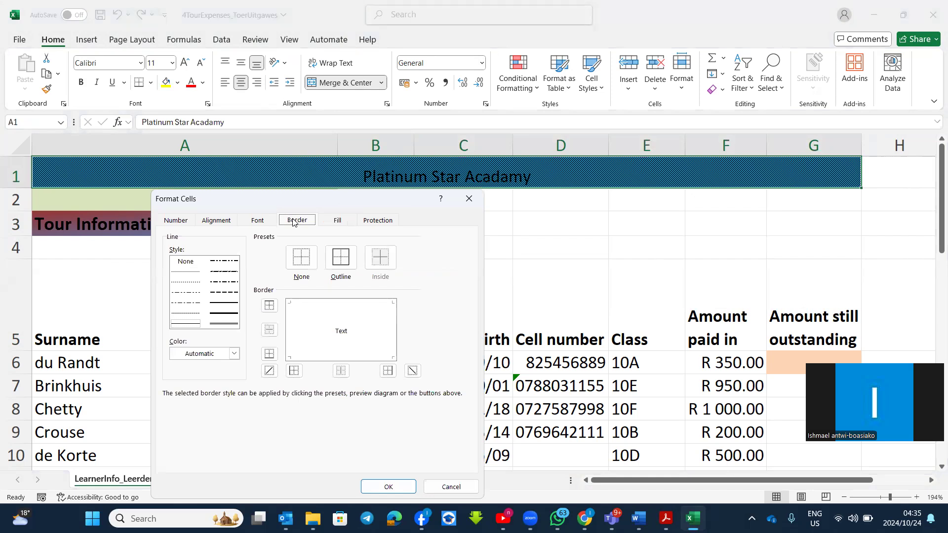
pyautogui.click(225, 293)
pyautogui.click(234, 354)
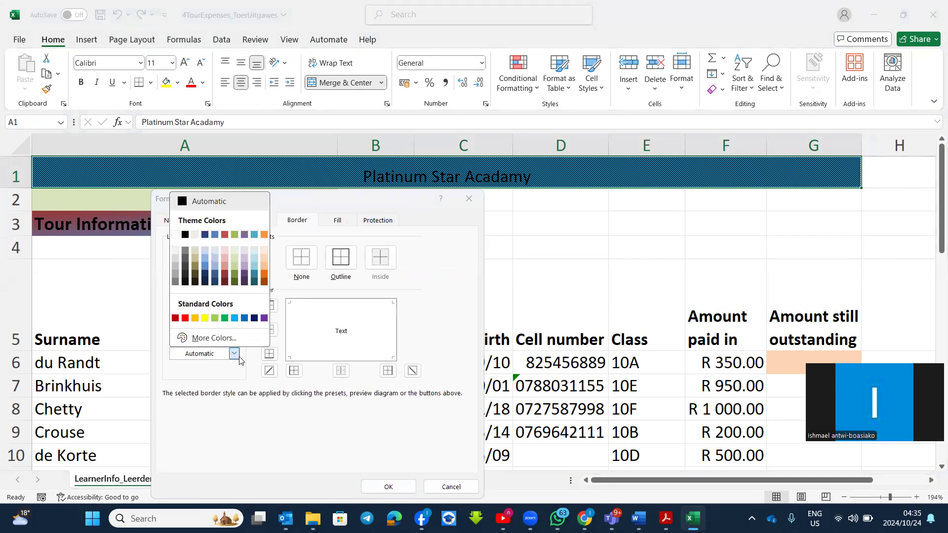
pyautogui.click(225, 319)
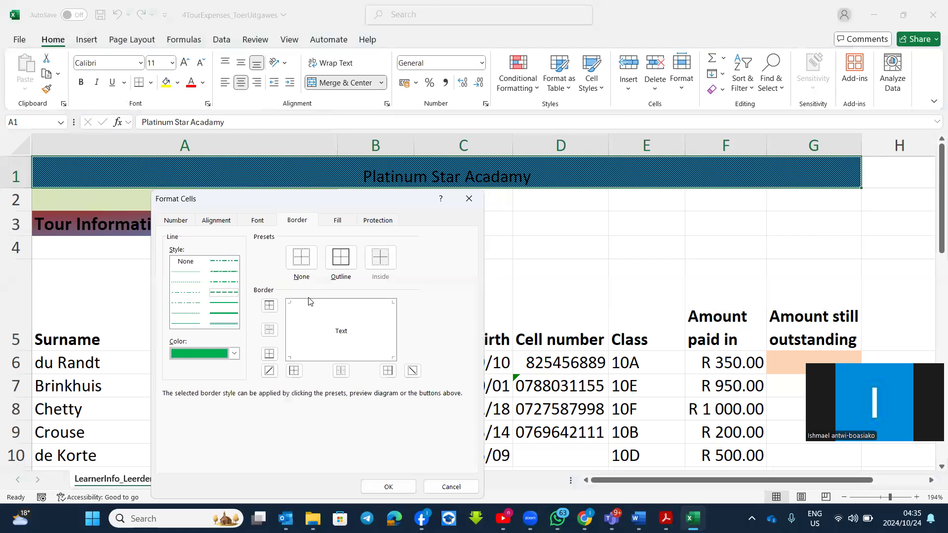
# Apply the green dashed line to the merged title as an outline plus a diagonal from upper left to lower right
pyautogui.click(339, 303)
pyautogui.click(343, 358)
pyautogui.click(340, 303)
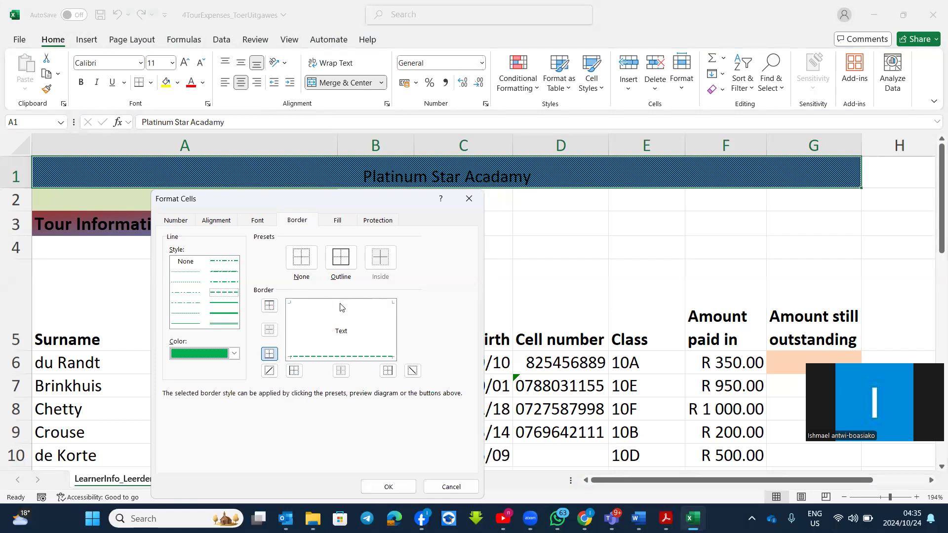
pyautogui.click(341, 356)
pyautogui.click(292, 324)
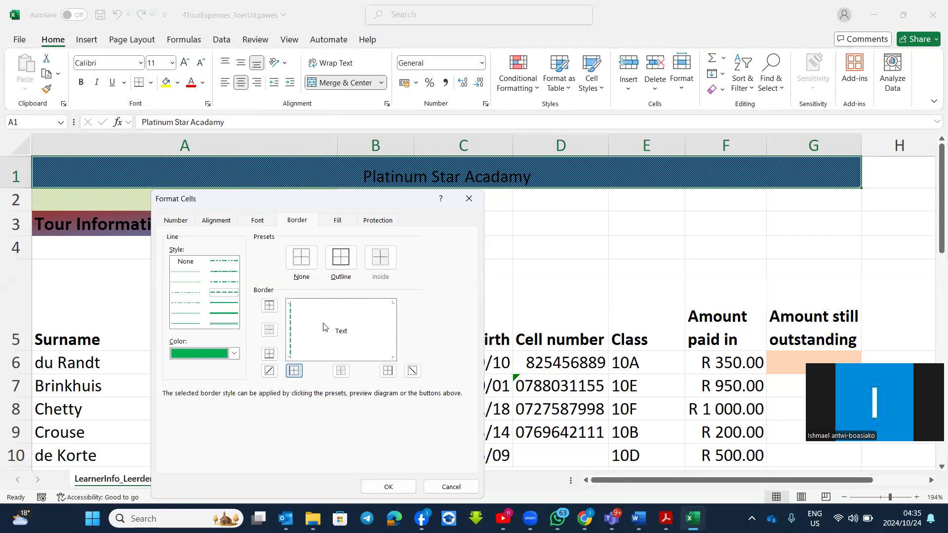
pyautogui.click(394, 324)
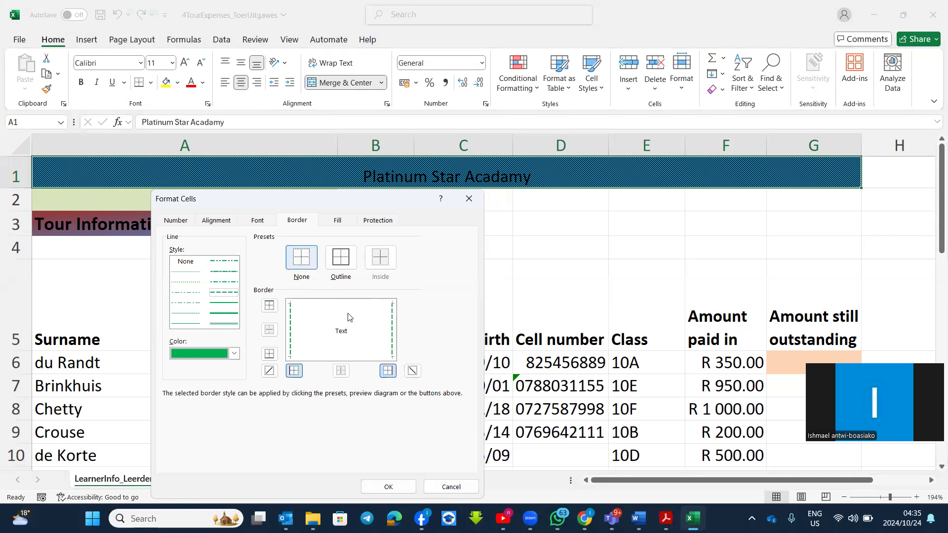
pyautogui.click(346, 260)
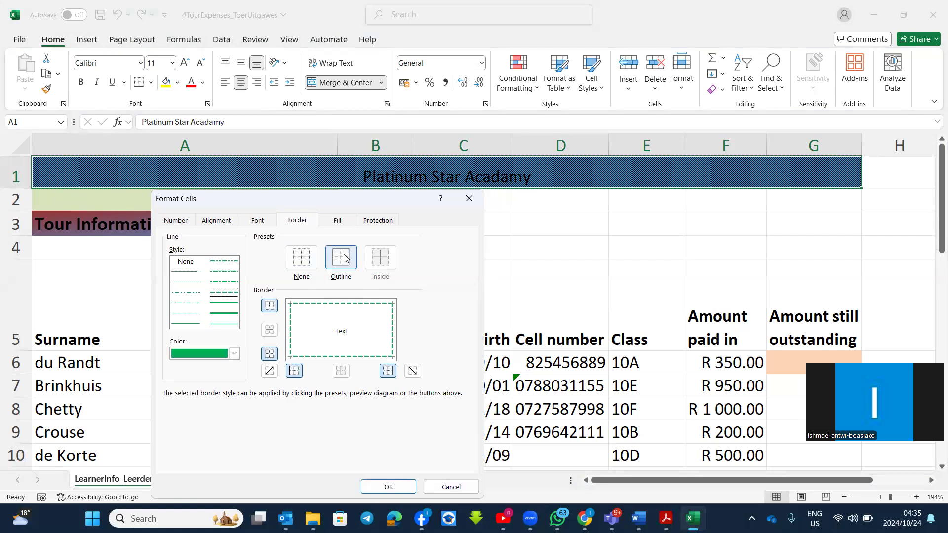
pyautogui.click(412, 372)
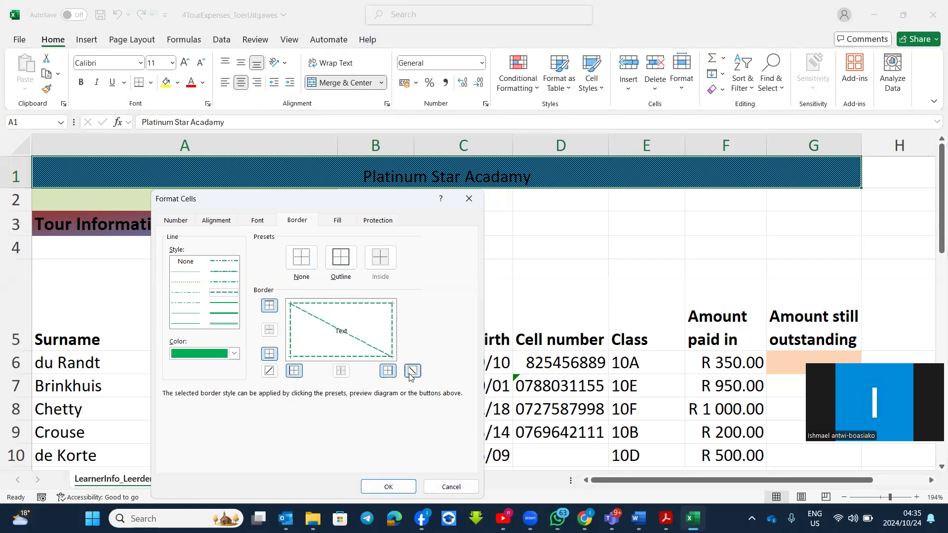
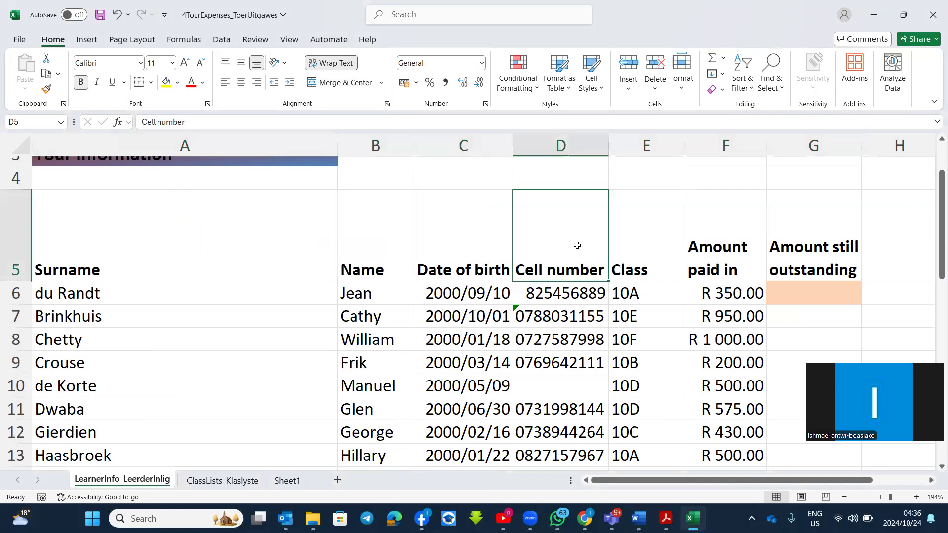
pyautogui.click(754, 245)
pyautogui.click(826, 247)
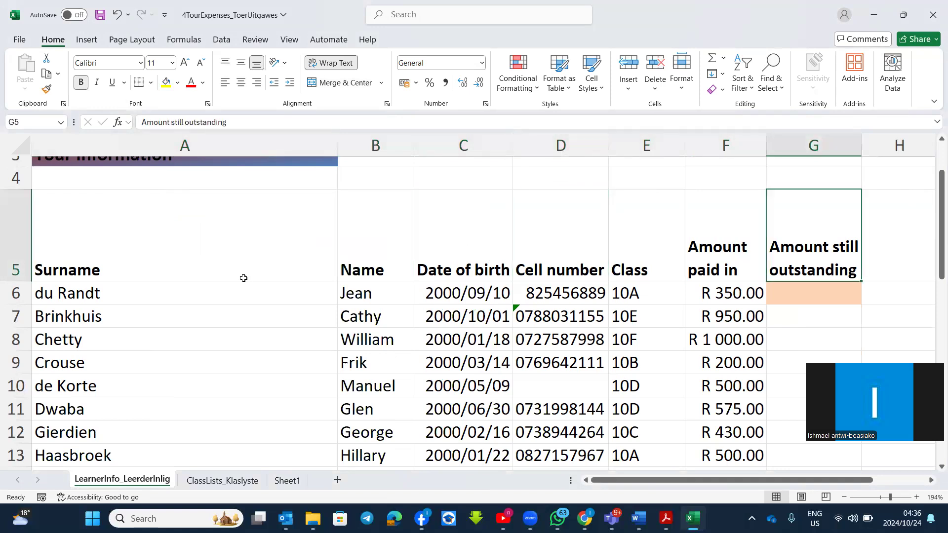
pyautogui.click(205, 253)
pyautogui.click(451, 261)
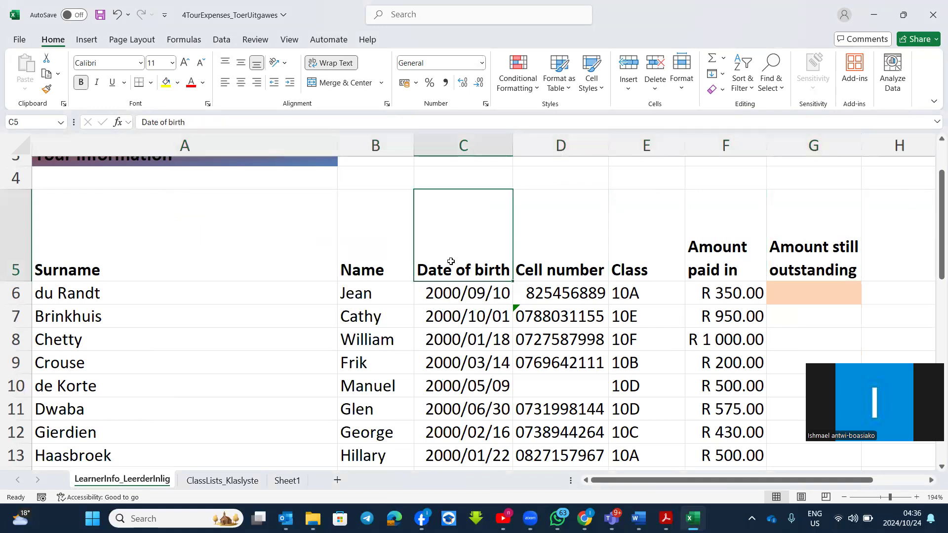
pyautogui.click(386, 261)
# Set both the horizontal and vertical alignment of the headings in A5:G5 to Center
pyautogui.moveTo(103, 249); pyautogui.dragTo(822, 249)
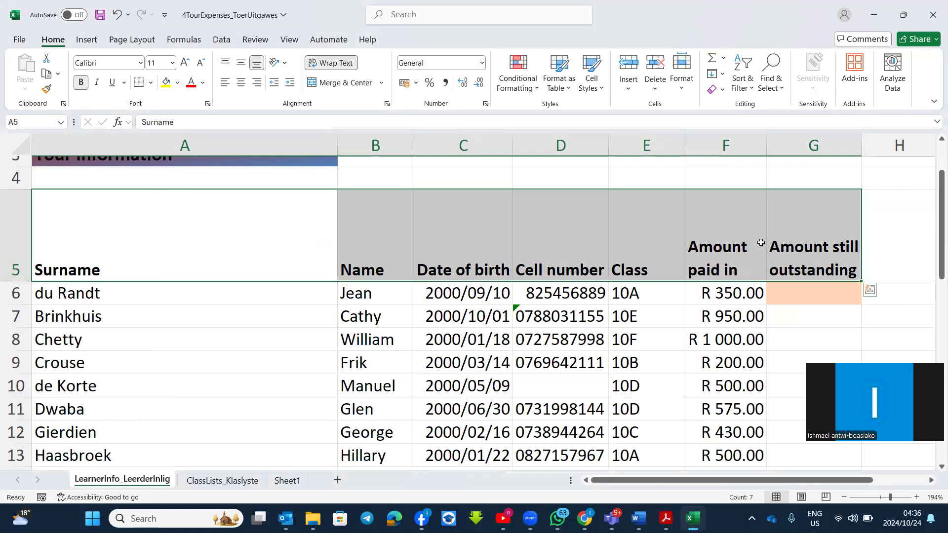
pyautogui.rightClick(259, 228)
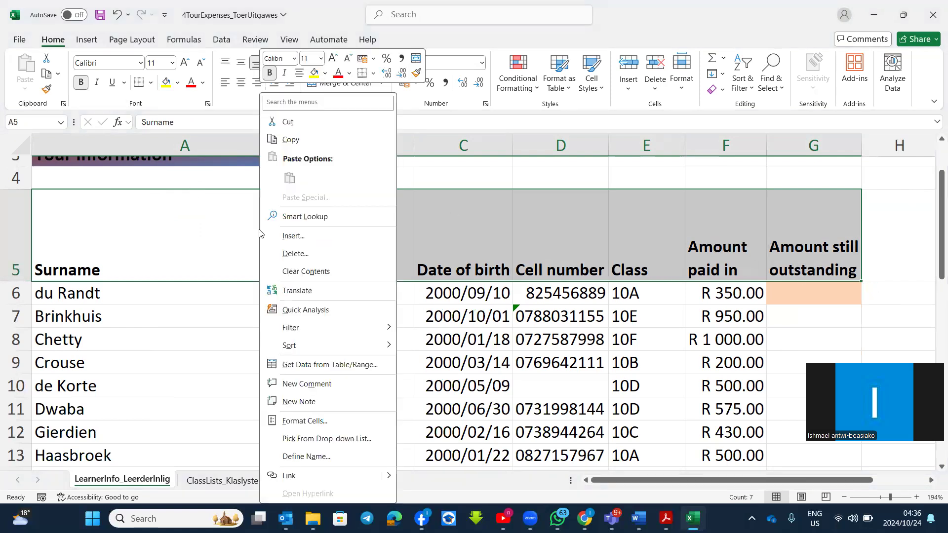
pyautogui.click(305, 423)
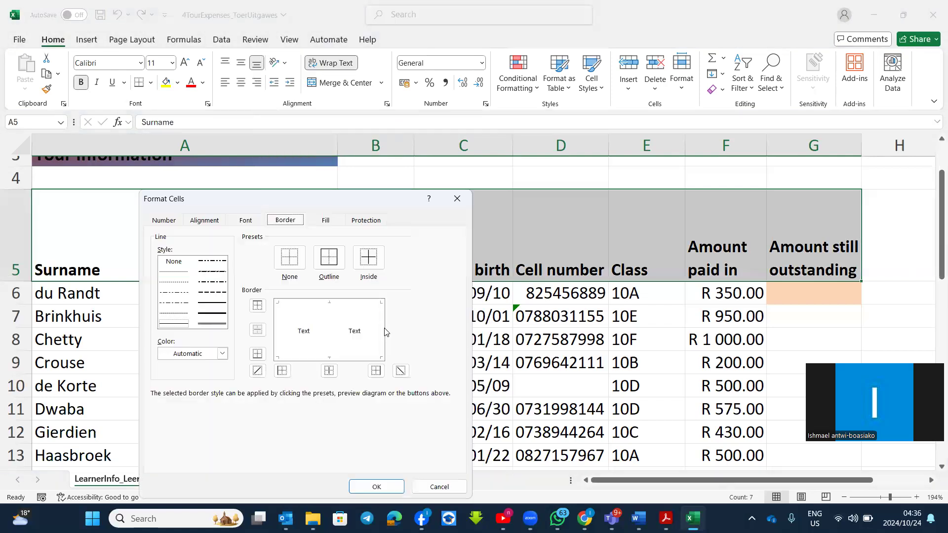
pyautogui.click(208, 222)
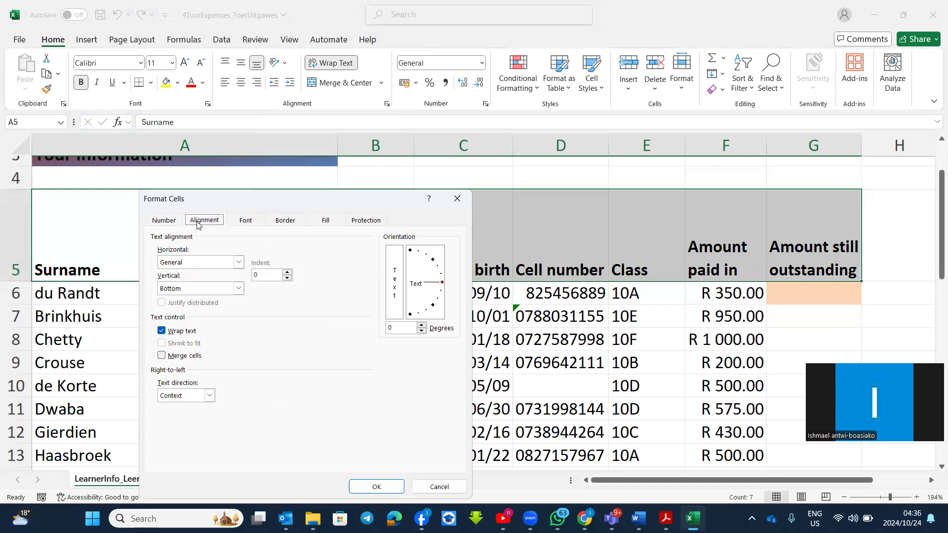
pyautogui.click(239, 265)
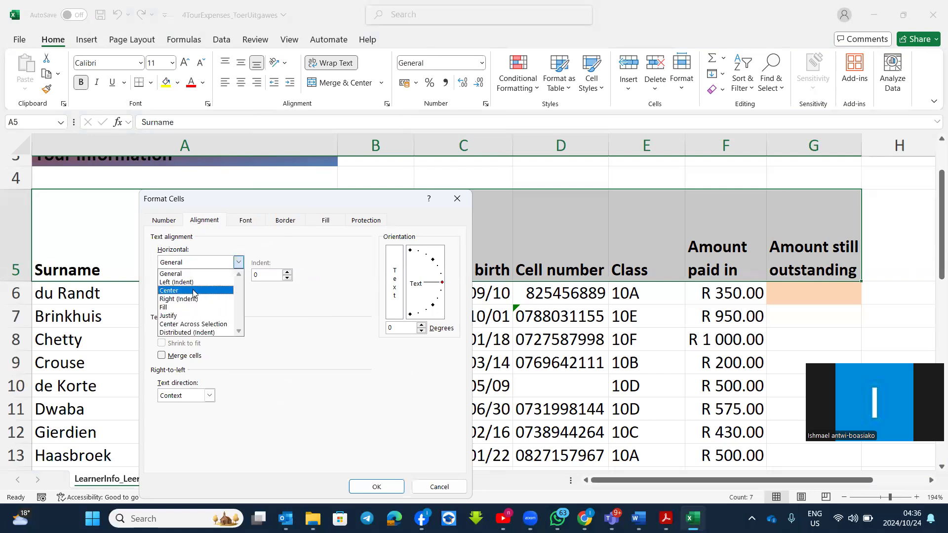
pyautogui.click(193, 291)
pyautogui.click(238, 289)
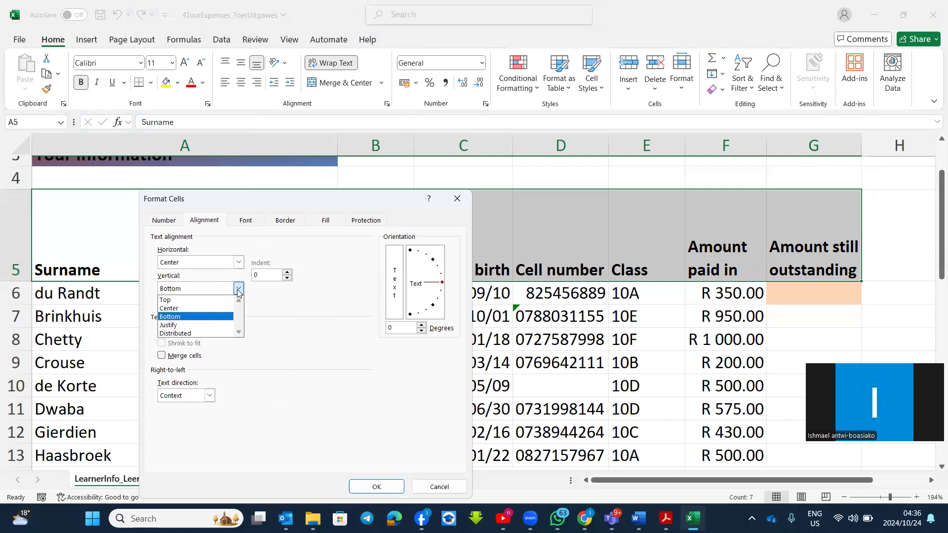
pyautogui.click(180, 309)
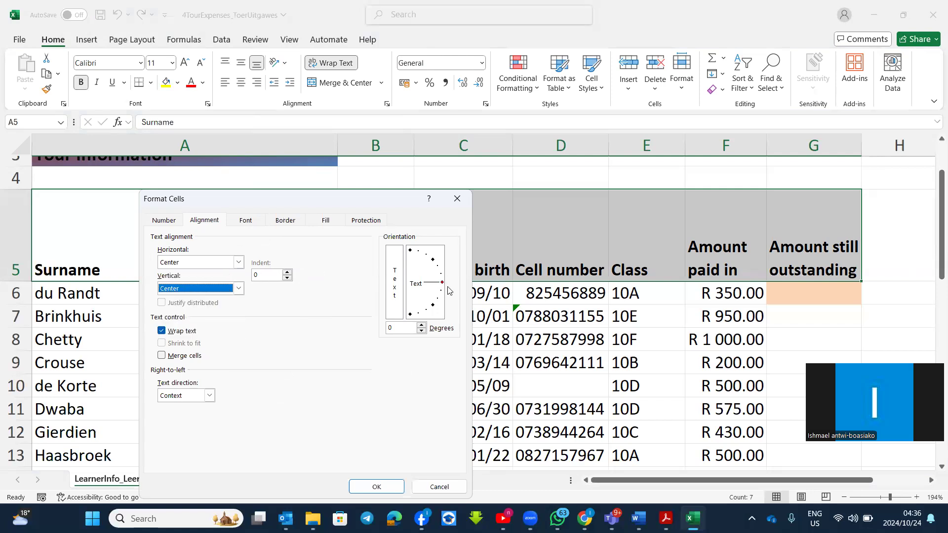
# Angle the text of the row 5 headings counterclockwise by about 45 degrees and apply the alignment settings
pyautogui.click(421, 326)
pyautogui.click(421, 326)
pyautogui.click(421, 326)
pyautogui.click(421, 326)
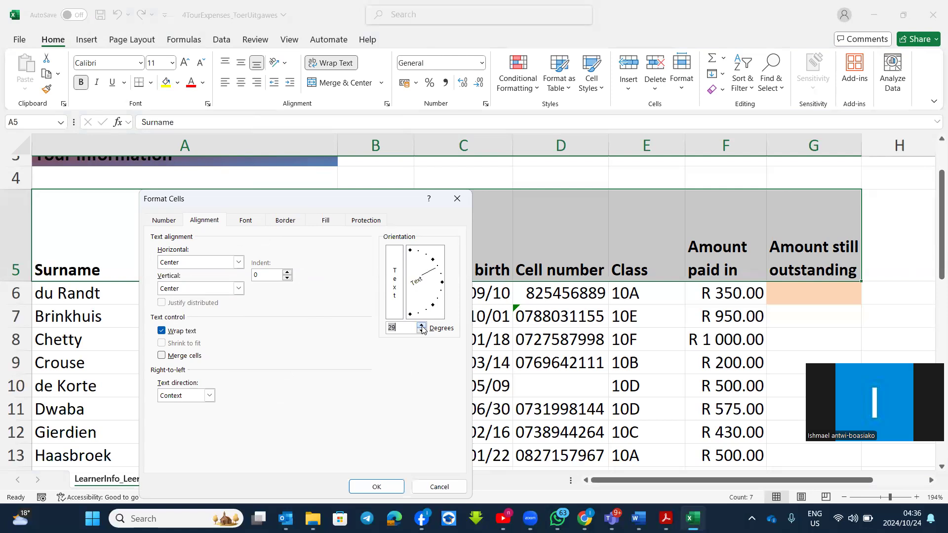
pyautogui.click(421, 326)
pyautogui.click(421, 326)
pyautogui.click(422, 326)
pyautogui.click(377, 487)
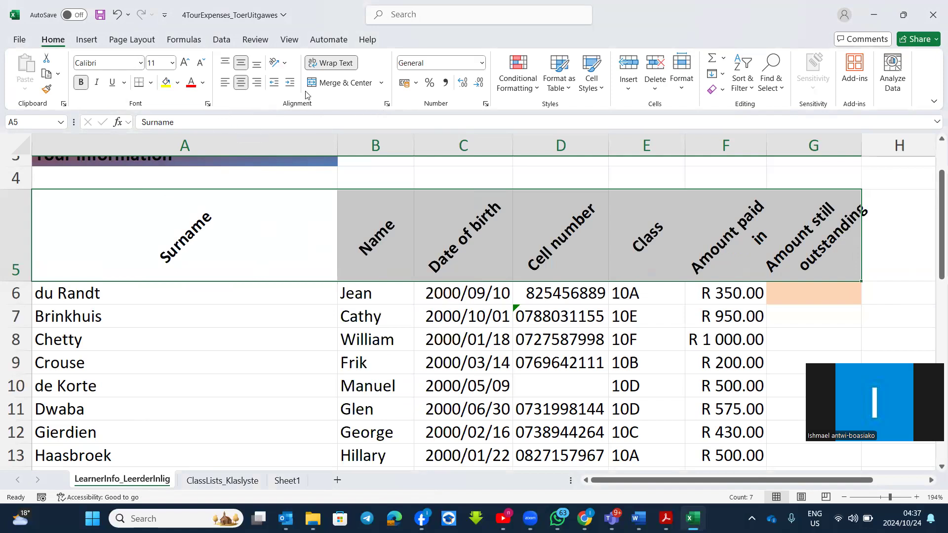
# Try the Angle Clockwise and Rotate Text Up orientations on the row 5 headings
pyautogui.click(285, 64)
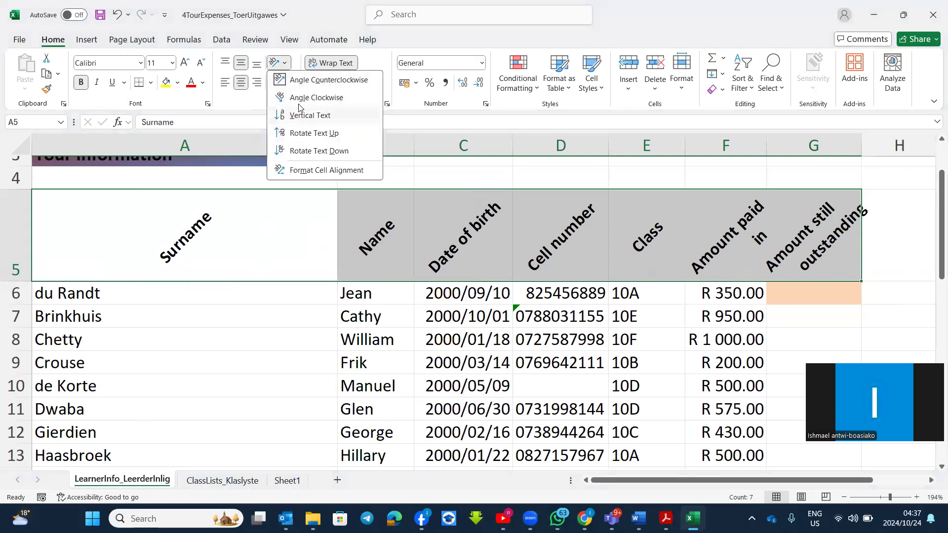
pyautogui.click(317, 98)
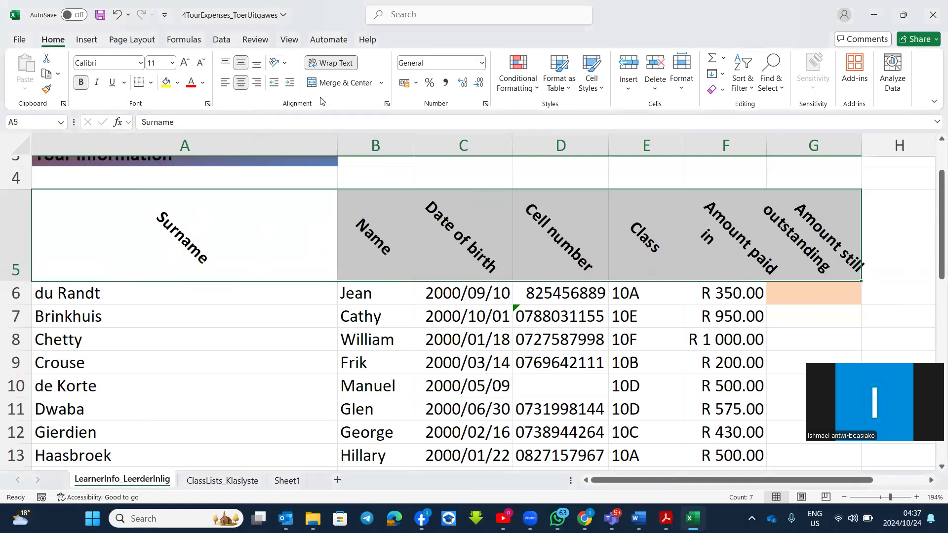
pyautogui.click(279, 63)
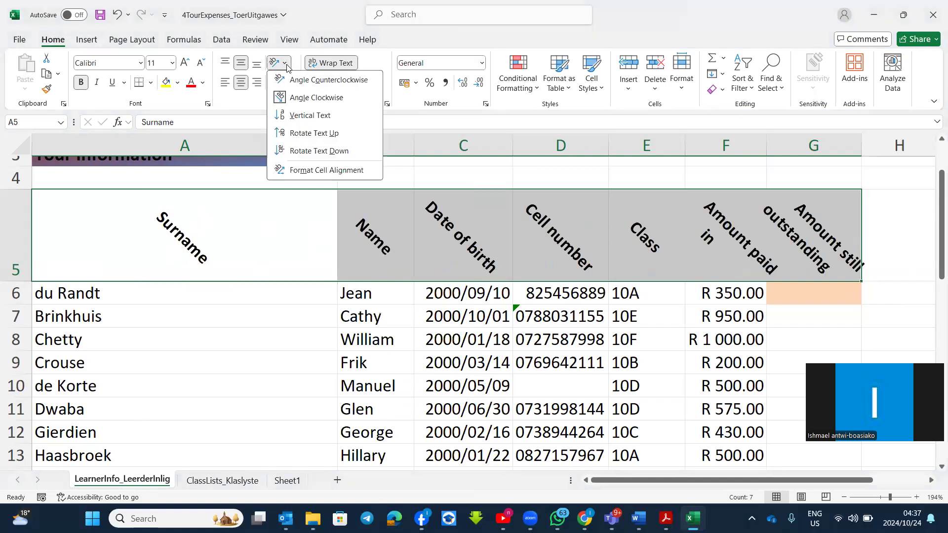
pyautogui.click(302, 134)
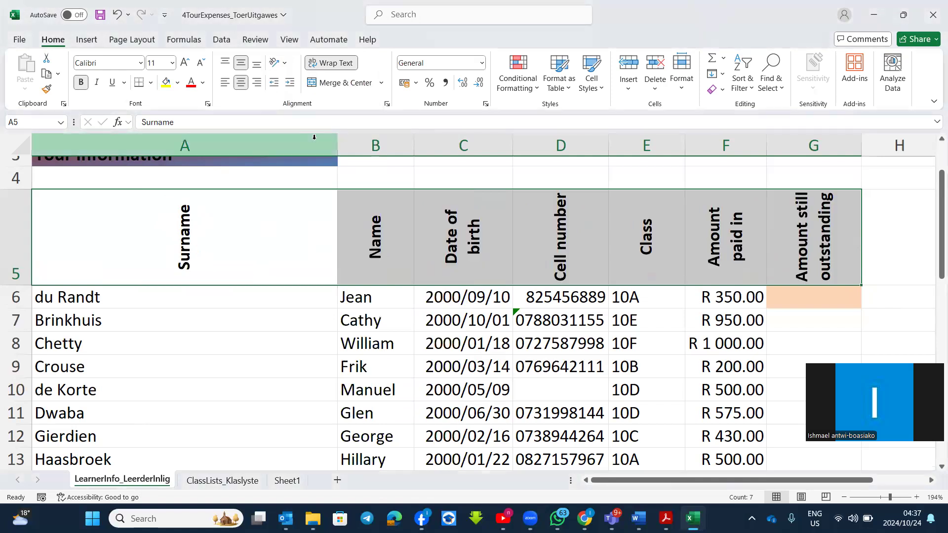
# Apply the Rotate Text Down orientation to the headings in A5:G5
pyautogui.click(290, 64)
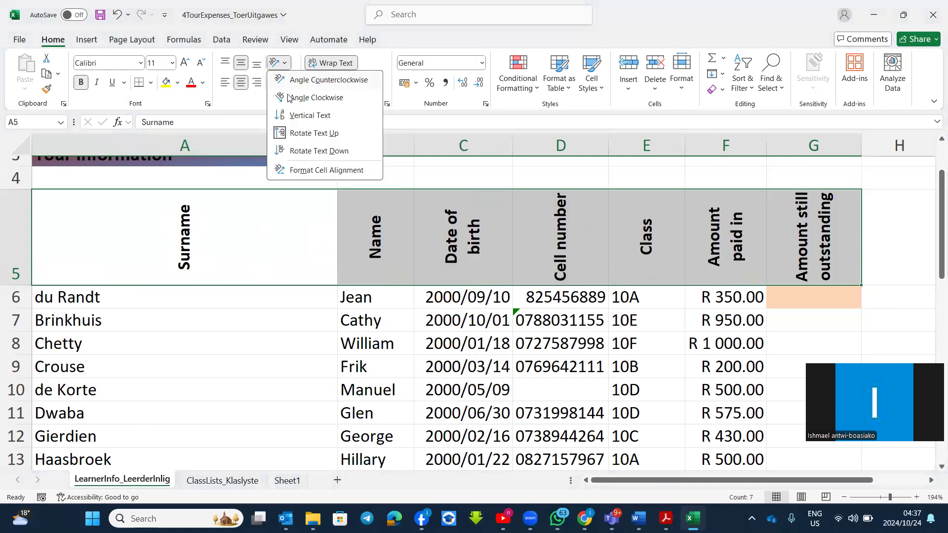
pyautogui.click(327, 152)
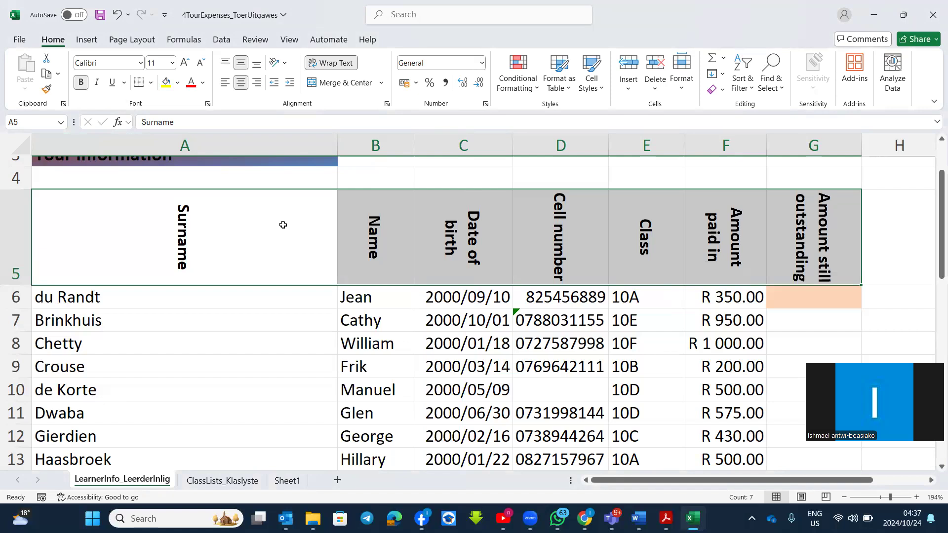
pyautogui.scroll(2, 283, 224)
pyautogui.scroll(-2, 288, 231)
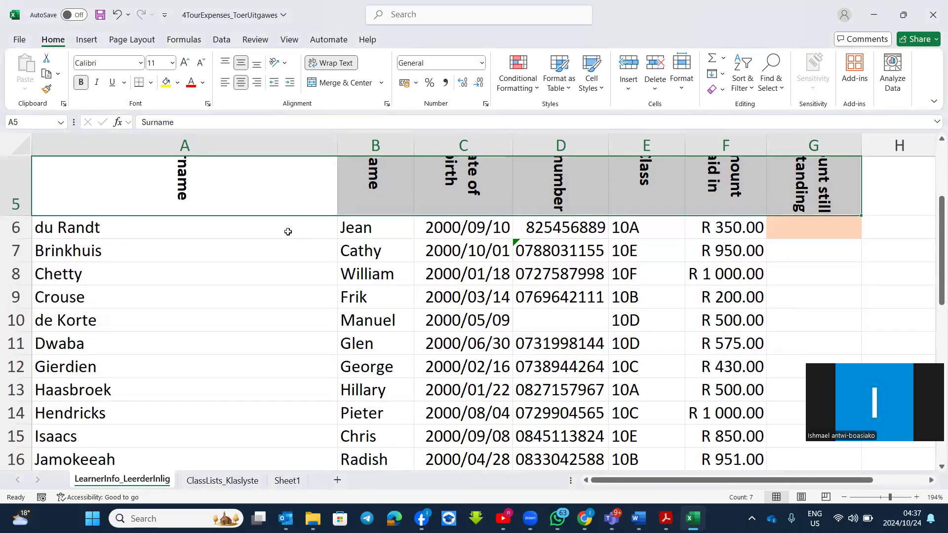
pyautogui.scroll(2, 288, 232)
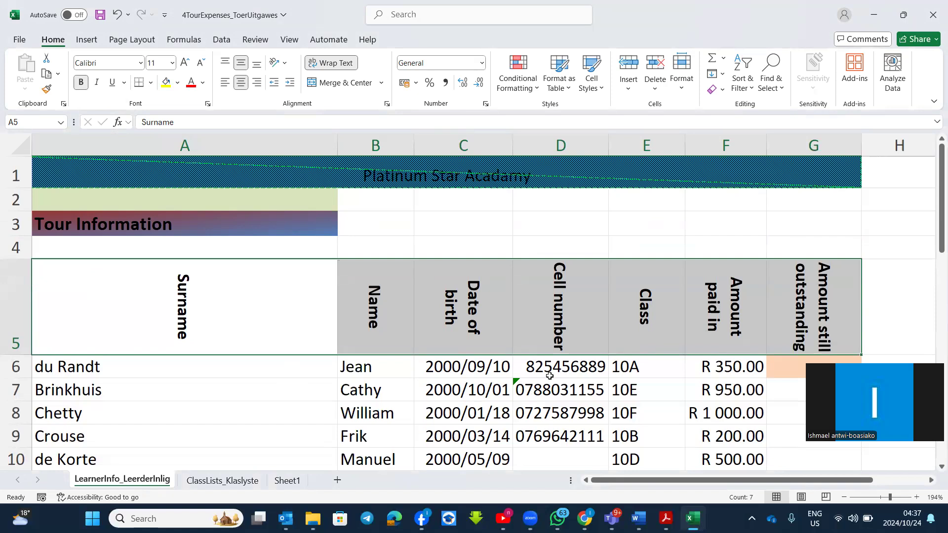
# Try to add a leading 0 to the cell number in D6
pyautogui.scroll(-3, 549, 375)
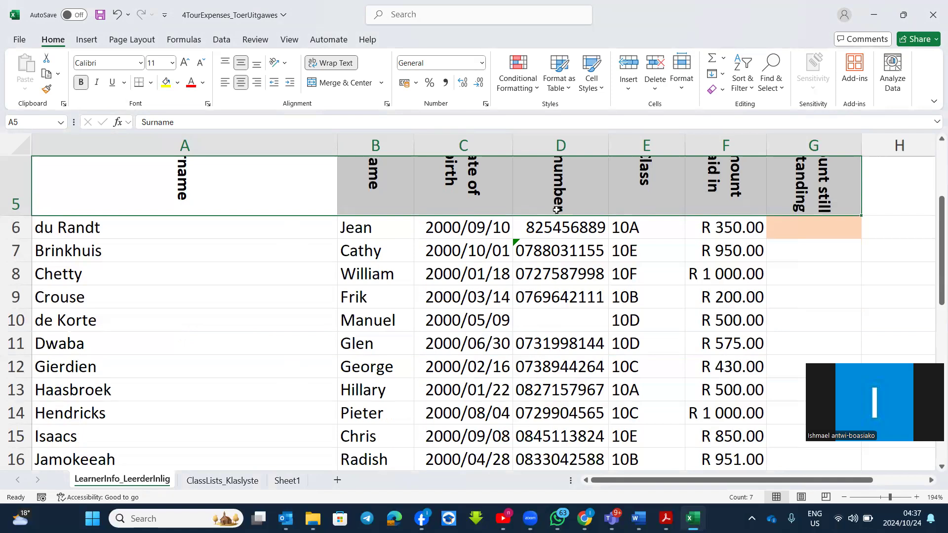
pyautogui.scroll(1, 555, 264)
pyautogui.click(523, 300)
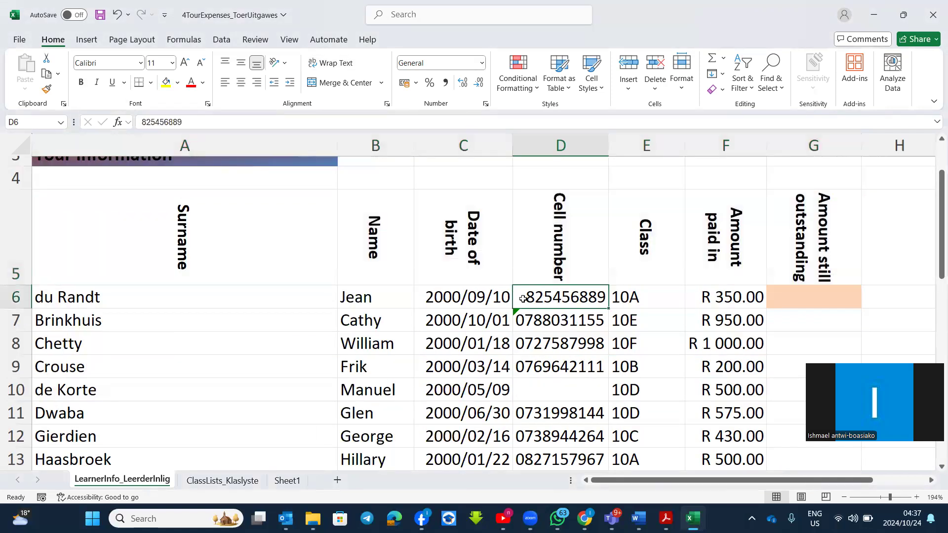
pyautogui.doubleClick(527, 299)
pyautogui.write('0')
pyautogui.press('Return')
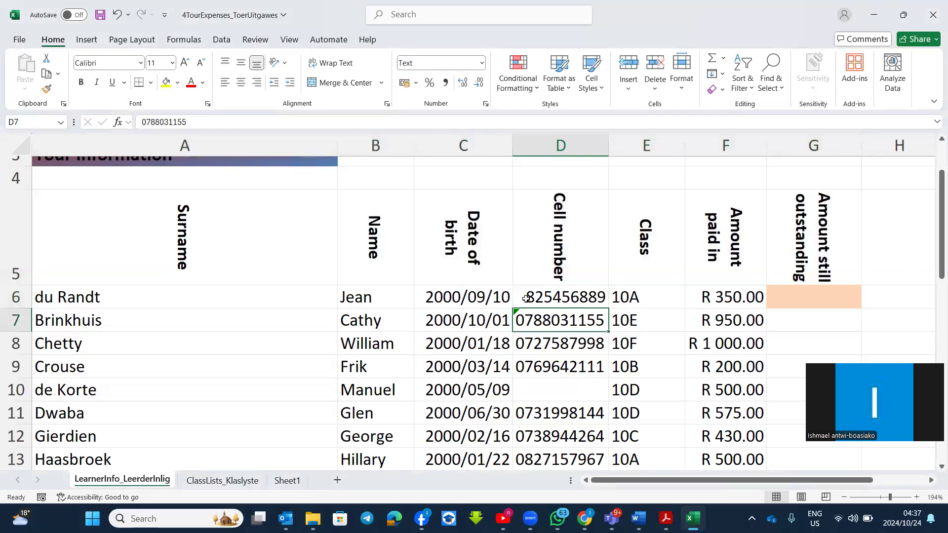
# Format the cell number in D6 as Text
pyautogui.click(527, 299)
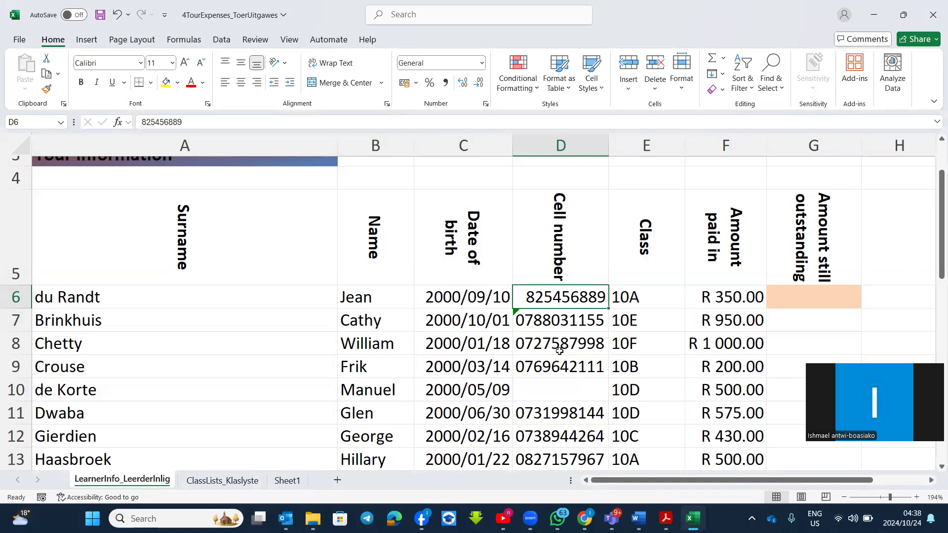
pyautogui.rightClick(545, 302)
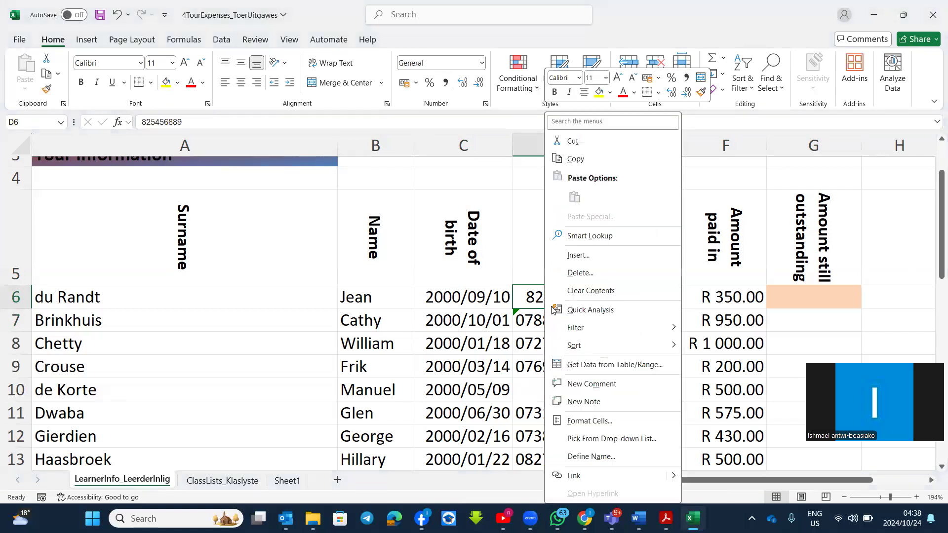
pyautogui.click(597, 423)
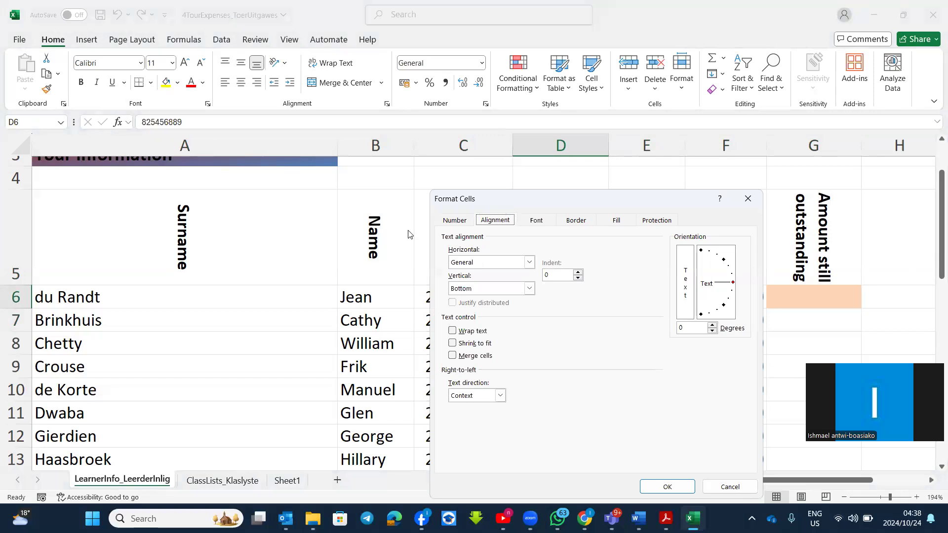
pyautogui.click(452, 223)
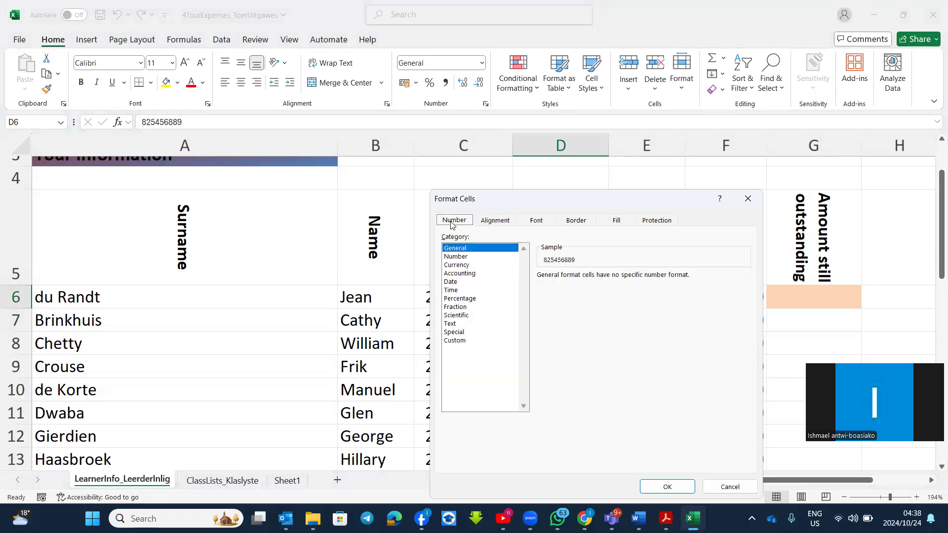
pyautogui.click(454, 325)
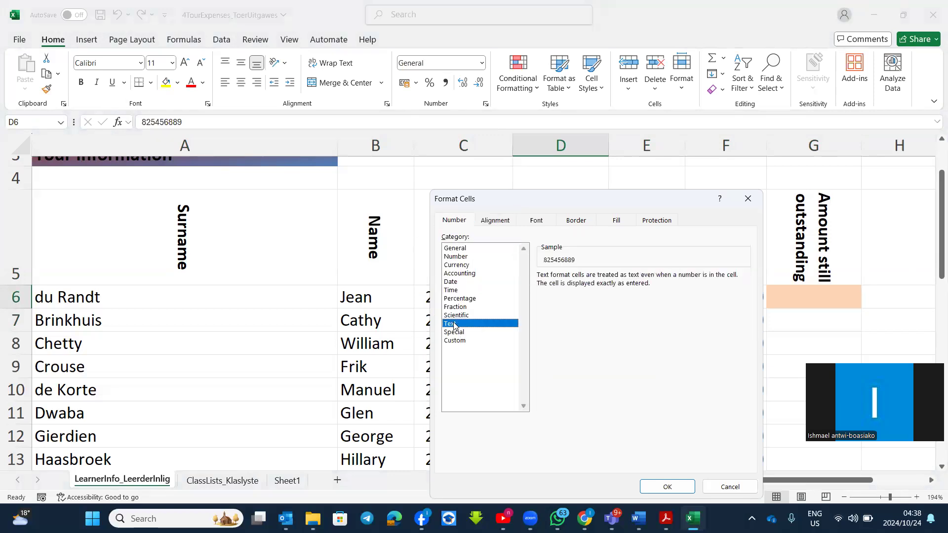
pyautogui.click(668, 485)
# Add a leading 0 to the cell number in D6 and check the cell's number format category
pyautogui.doubleClick(519, 300)
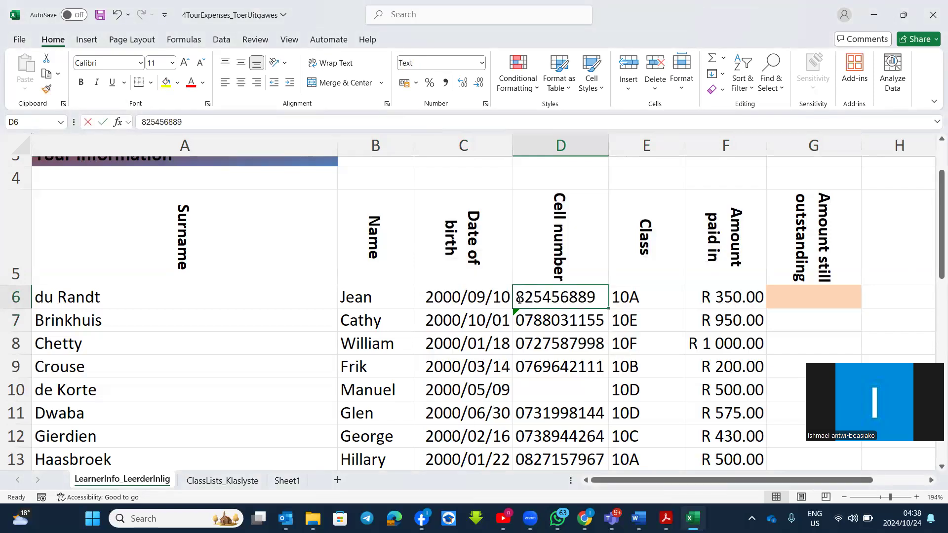
pyautogui.write('0')
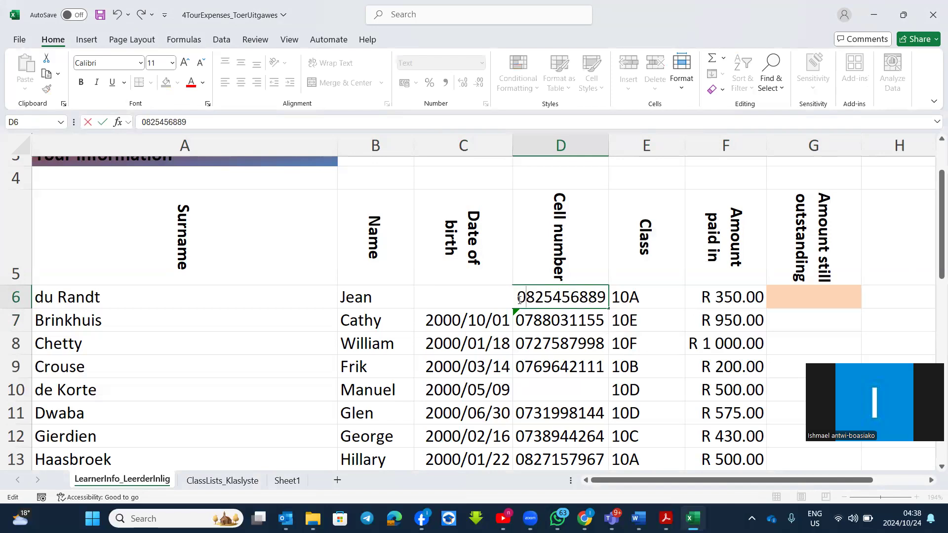
pyautogui.press('Return')
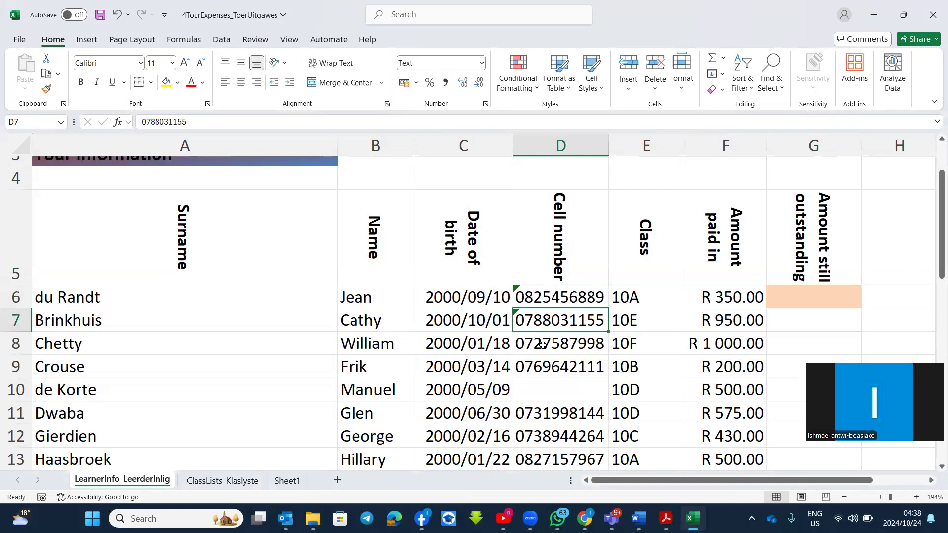
pyautogui.click(547, 297)
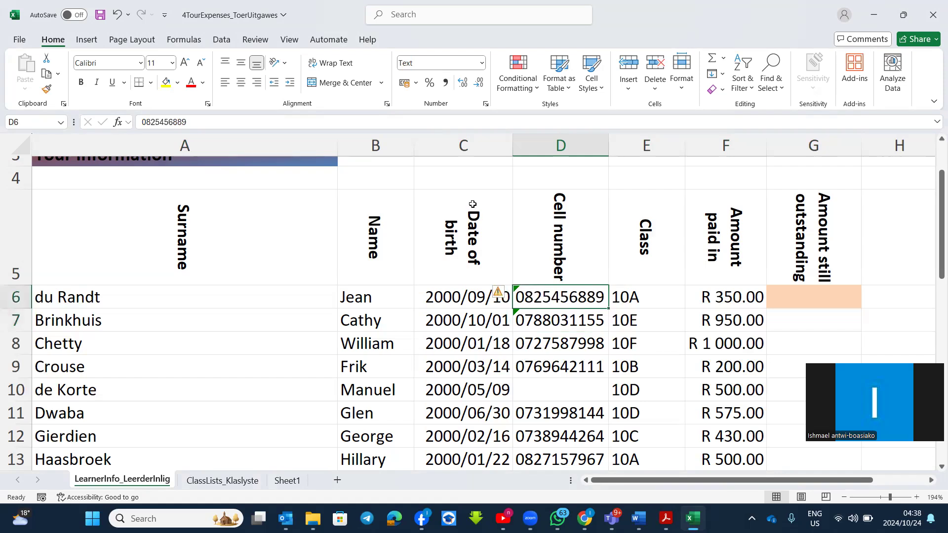
pyautogui.click(485, 105)
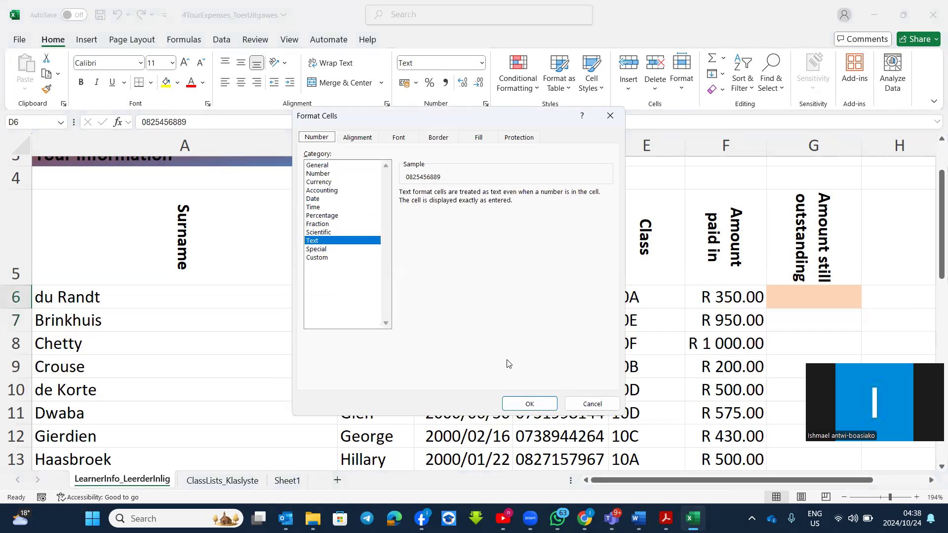
pyautogui.click(511, 404)
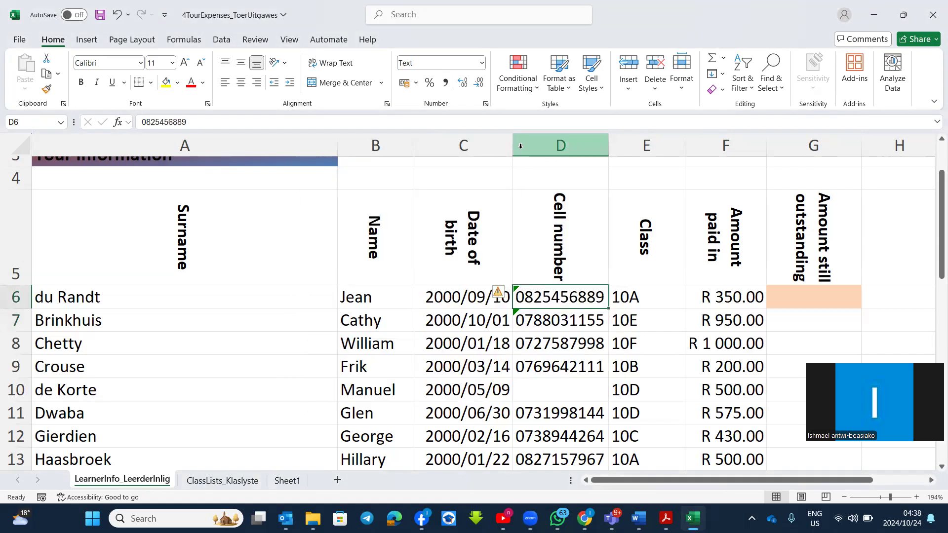
# Widen column C slightly and apply the custom date format dd-mm-yyyy to the dates of birth in C6:C25
pyautogui.moveTo(513, 143); pyautogui.dragTo(532, 142)
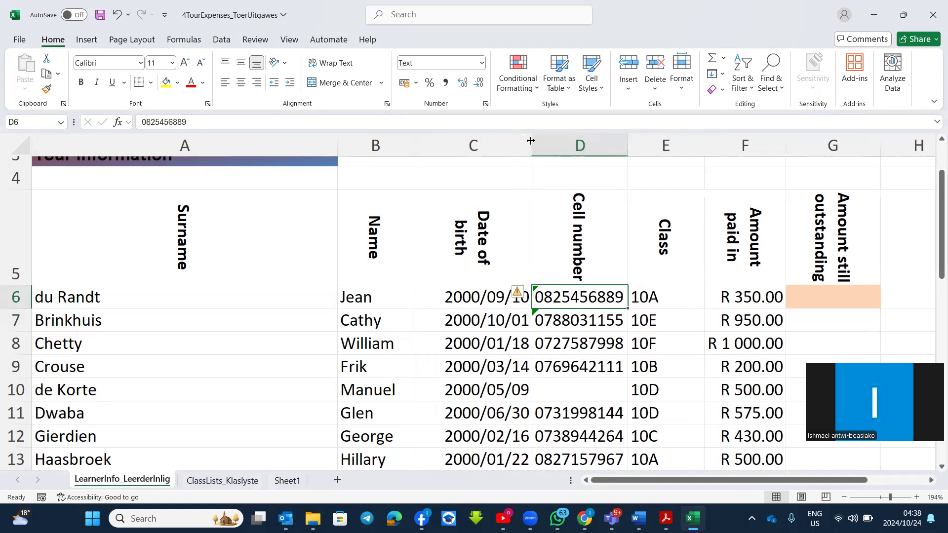
pyautogui.click(454, 299)
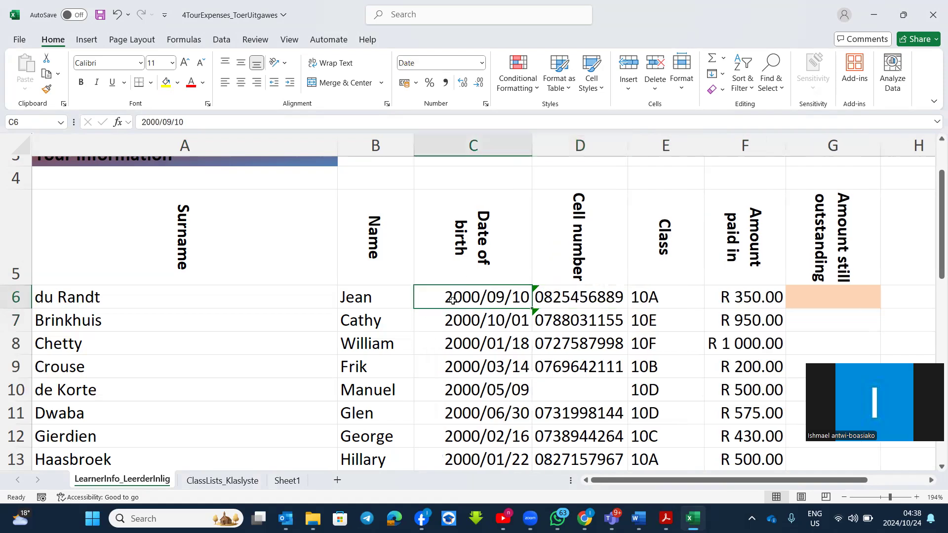
pyautogui.moveTo(455, 296); pyautogui.dragTo(482, 416)
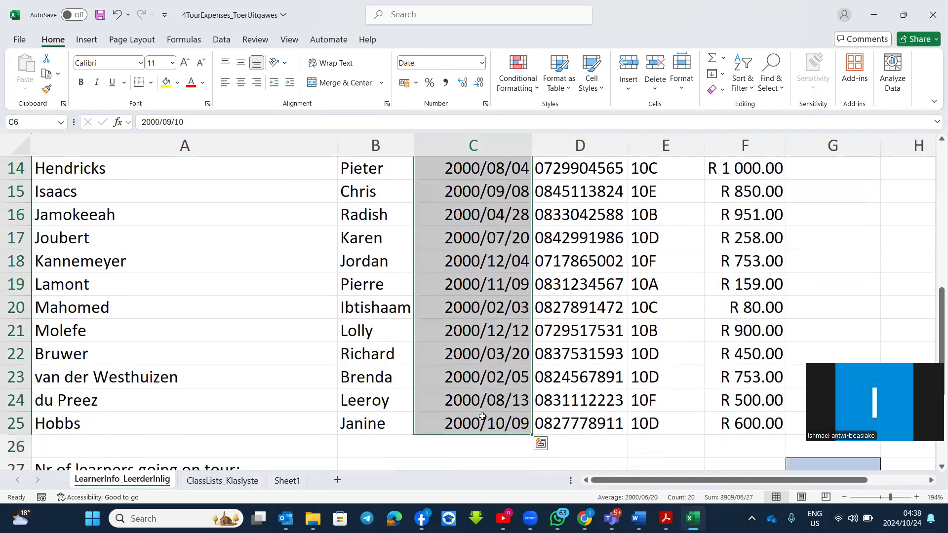
pyautogui.scroll(5, 483, 416)
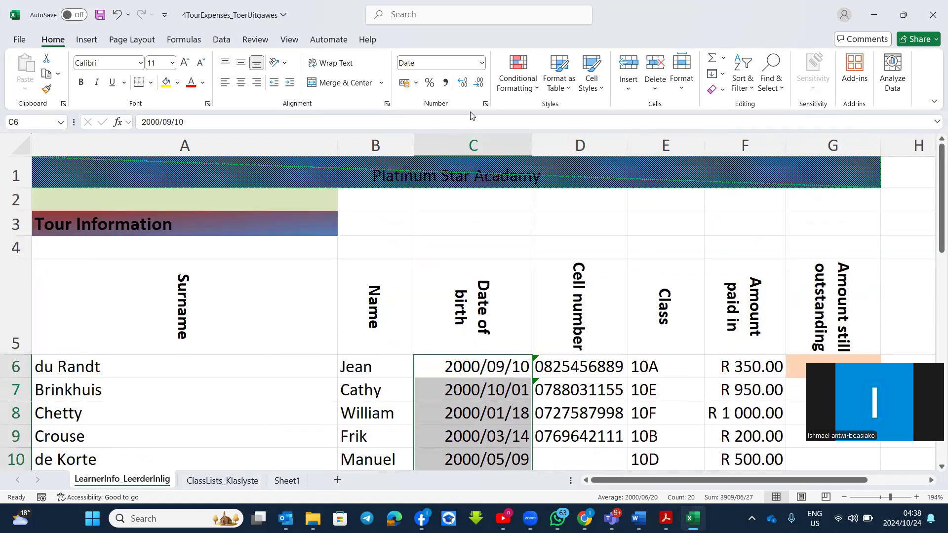
pyautogui.click(485, 104)
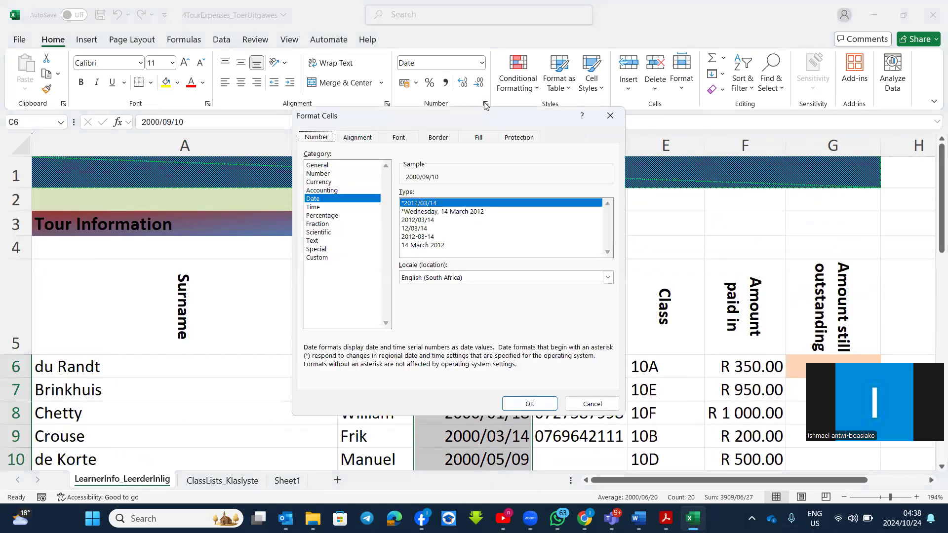
pyautogui.click(317, 257)
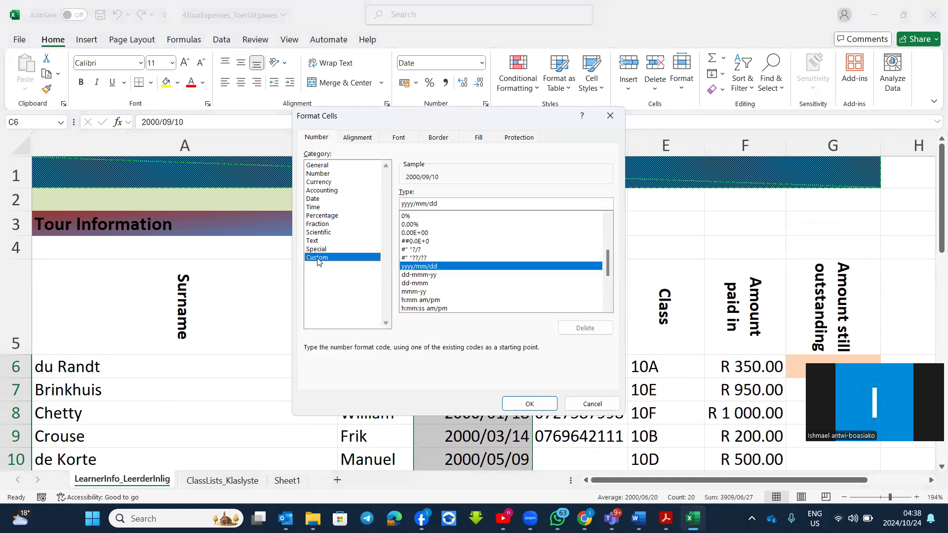
pyautogui.click(450, 203)
pyautogui.press('BackSpace')
pyautogui.press('BackSpace')
pyautogui.press('BackSpace')
pyautogui.press('BackSpace')
pyautogui.press('BackSpace')
pyautogui.press('BackSpace')
pyautogui.press('BackSpace')
pyautogui.press('BackSpace')
pyautogui.press('BackSpace')
pyautogui.press('BackSpace')
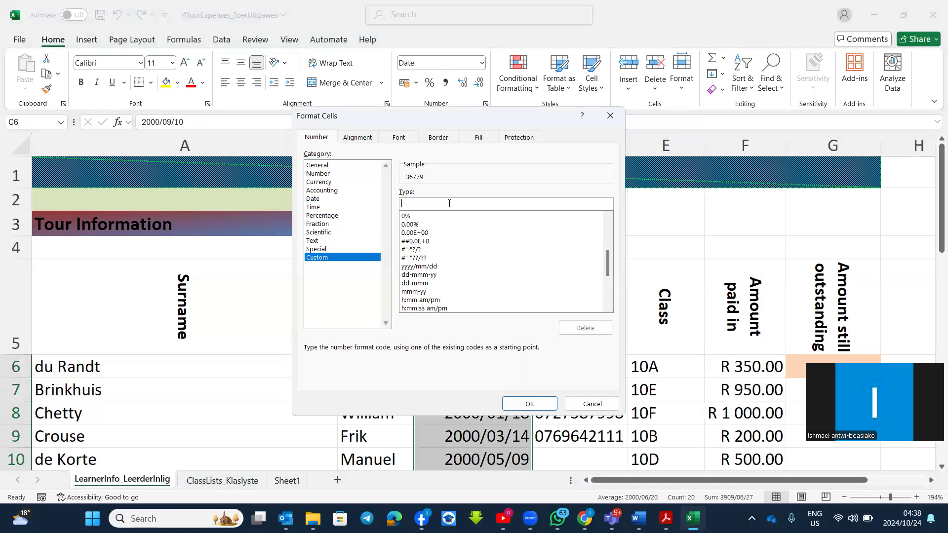
pyautogui.write('dd-mm-yyyy')
pyautogui.click(529, 403)
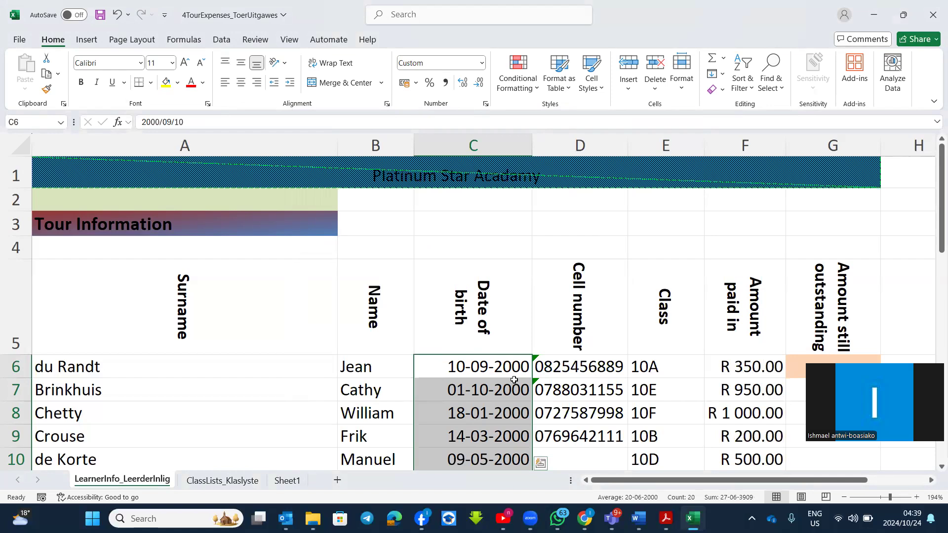
# Try the Currency format with the $ English (Canada) symbol on the amounts in F6:F9 and undo it
pyautogui.scroll(-2, 513, 383)
pyautogui.scroll(2, 235, 293)
pyautogui.scroll(-2, 538, 395)
pyautogui.moveTo(748, 365); pyautogui.dragTo(751, 434)
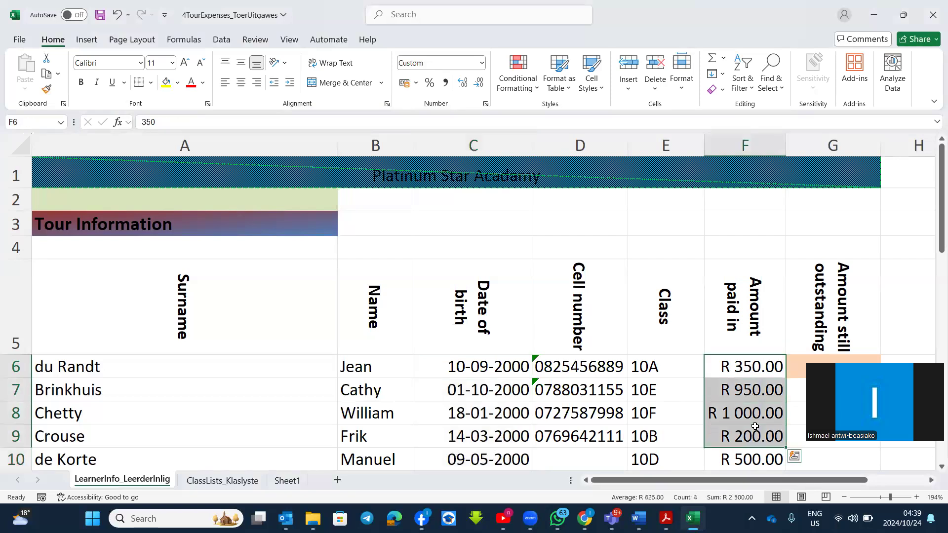
pyautogui.click(486, 104)
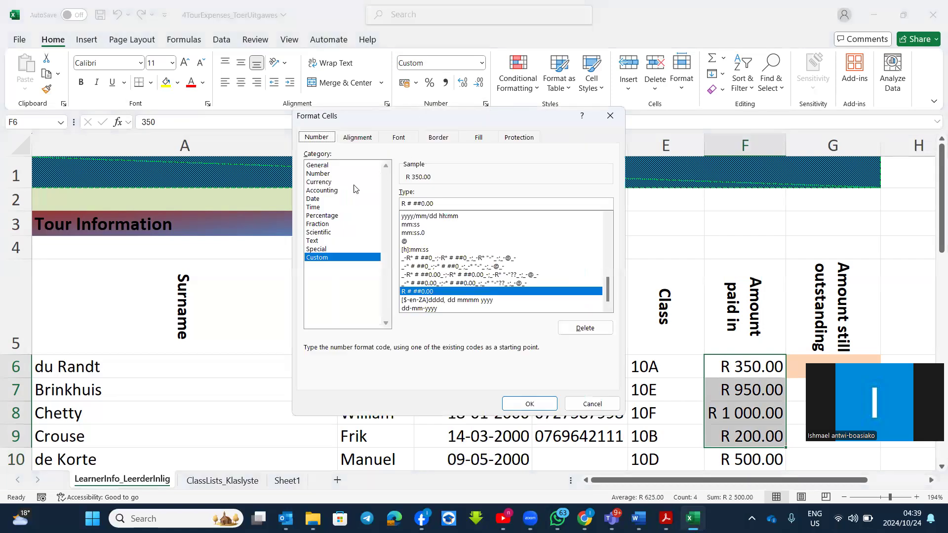
pyautogui.click(342, 183)
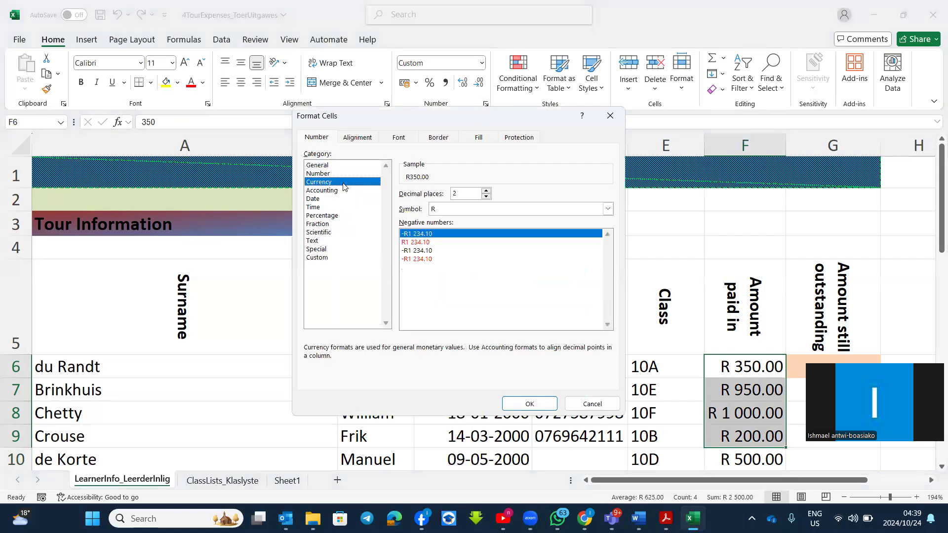
pyautogui.click(608, 208)
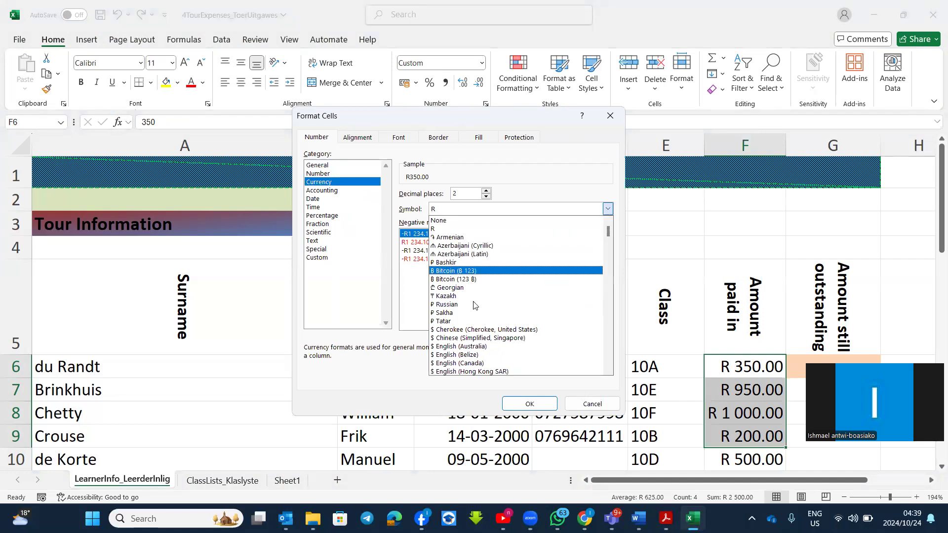
pyautogui.click(453, 364)
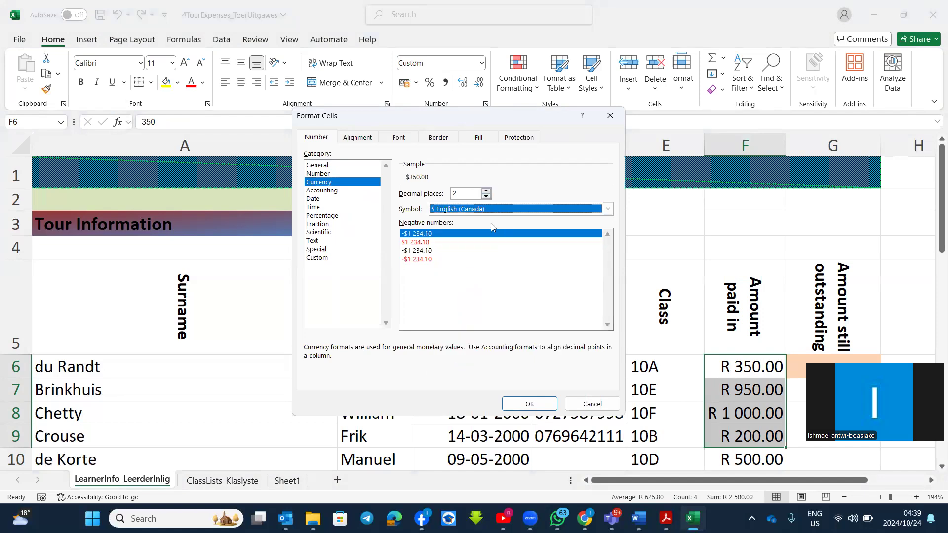
pyautogui.click(529, 404)
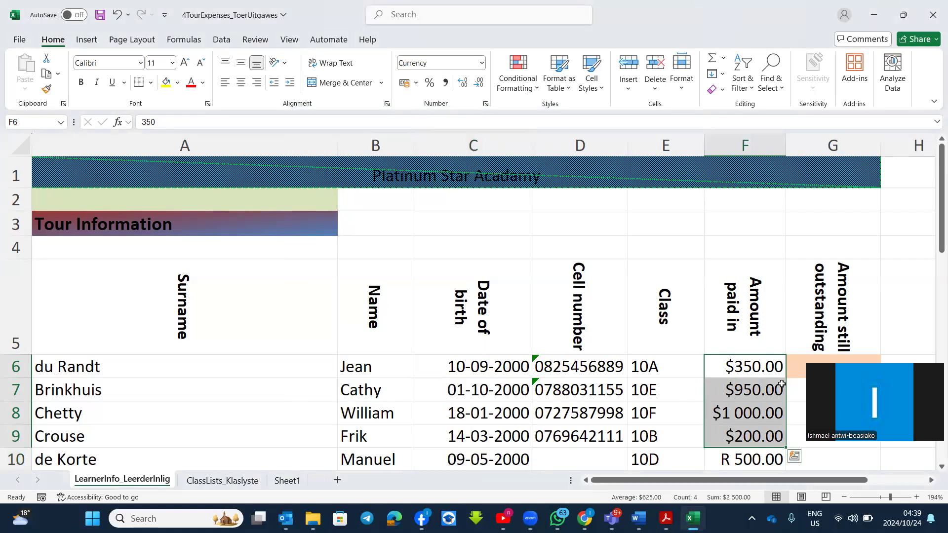
pyautogui.scroll(-3, 785, 385)
pyautogui.hotkey('ctrl', 'z')
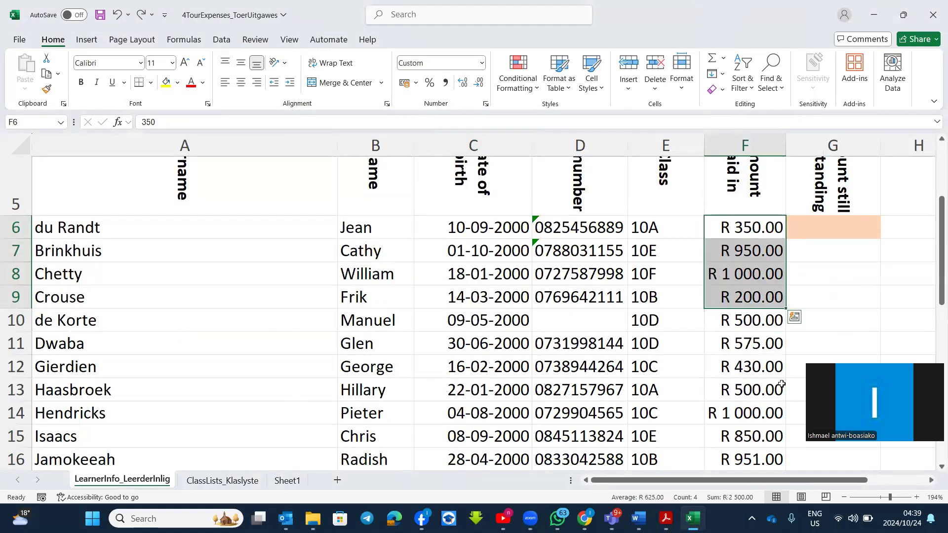
pyautogui.scroll(3, 278, 299)
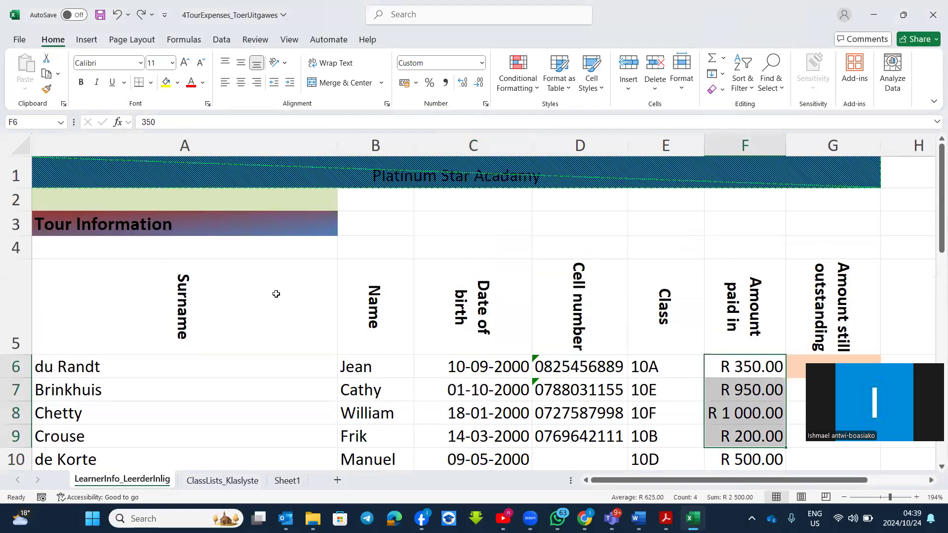
# Look through the learner sheet from the row 5 headings down to the summary rows and back
pyautogui.scroll(-12, 276, 294)
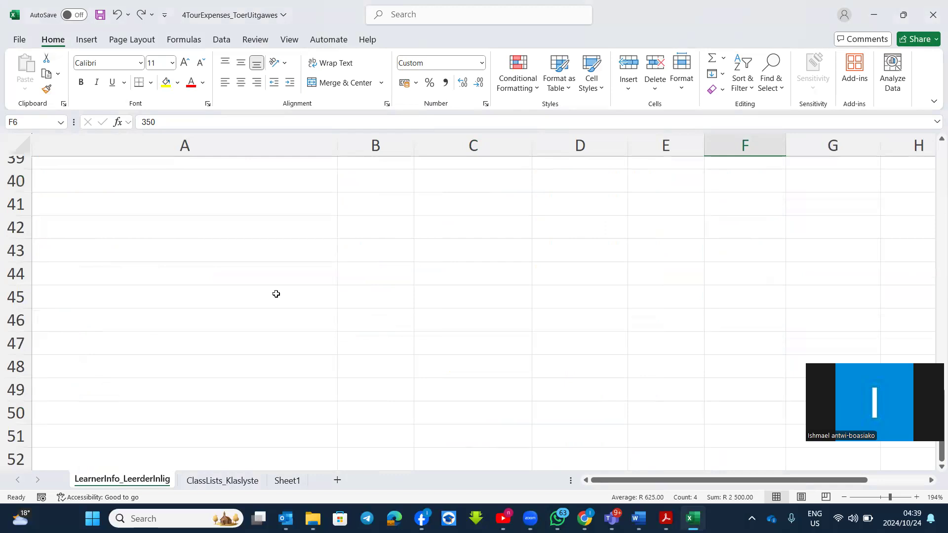
pyautogui.scroll(10, 276, 294)
pyautogui.scroll(3, 276, 294)
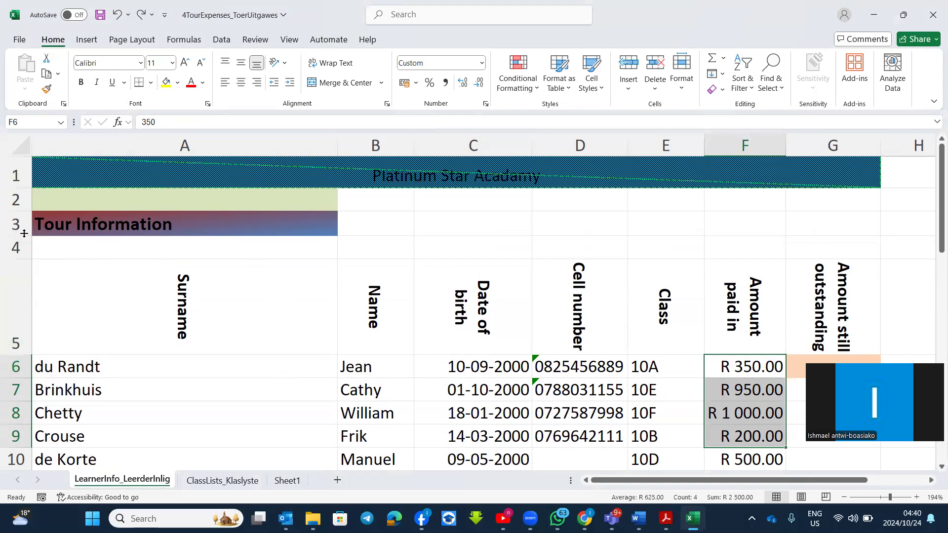
pyautogui.scroll(-5, 49, 256)
pyautogui.scroll(5, 59, 256)
pyautogui.scroll(-9, 139, 370)
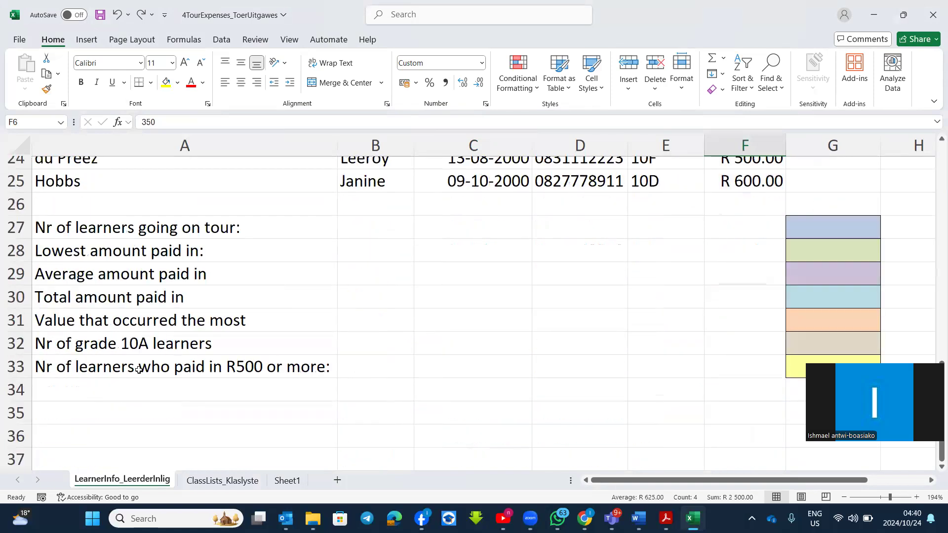
pyautogui.scroll(9, 138, 370)
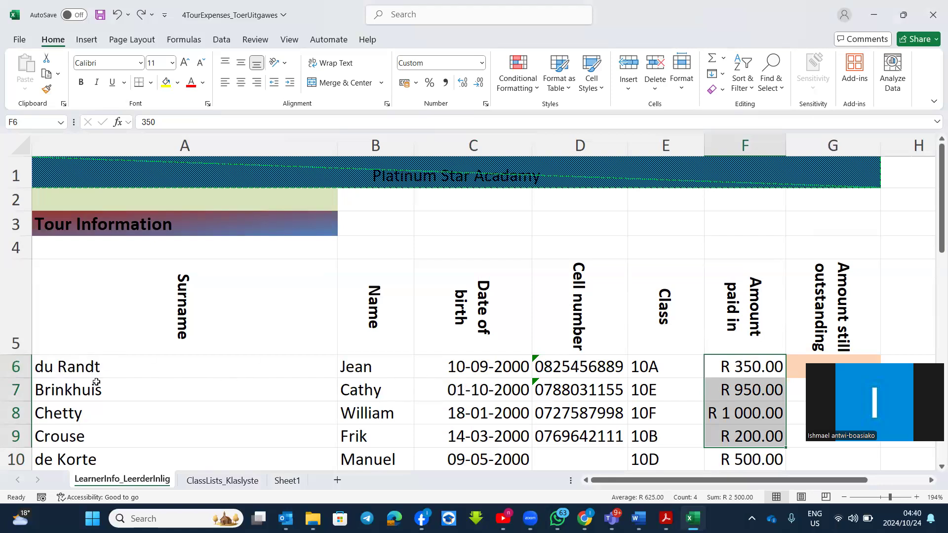
# Freeze the panes above row 6 so rows 1 to 5 stay in view, and check the result further down the sheet
pyautogui.click(7, 366)
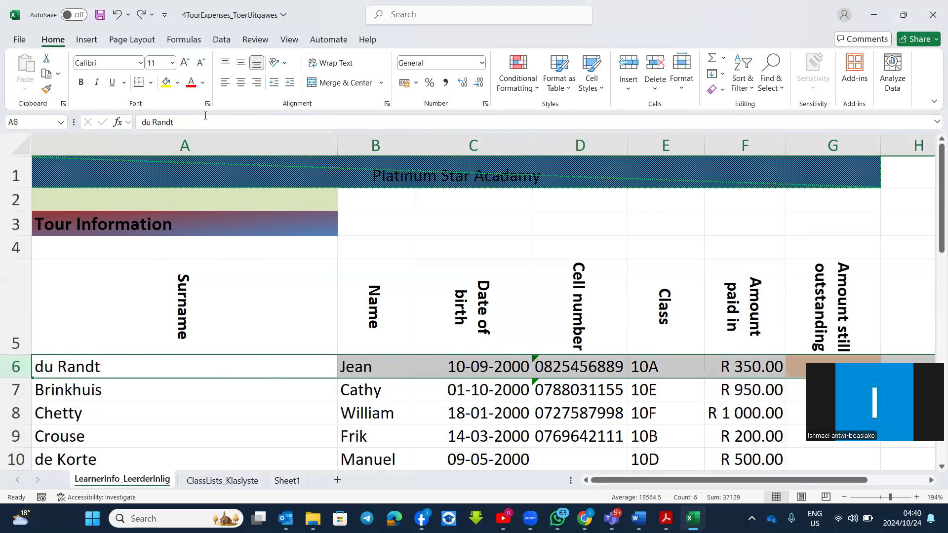
pyautogui.click(289, 39)
pyautogui.click(632, 74)
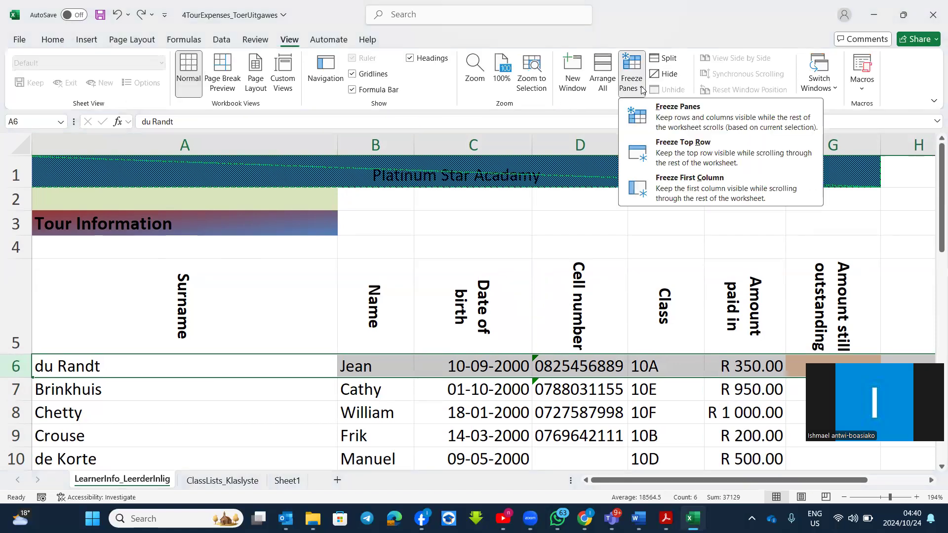
pyautogui.click(705, 111)
pyautogui.scroll(-9, 272, 338)
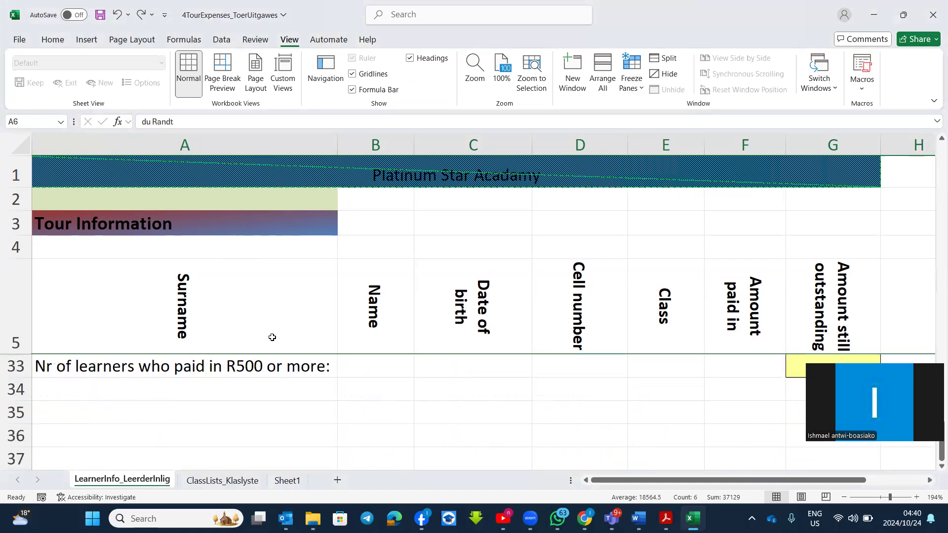
pyautogui.scroll(9, 272, 337)
pyautogui.scroll(-1, 193, 383)
pyautogui.scroll(1, 192, 383)
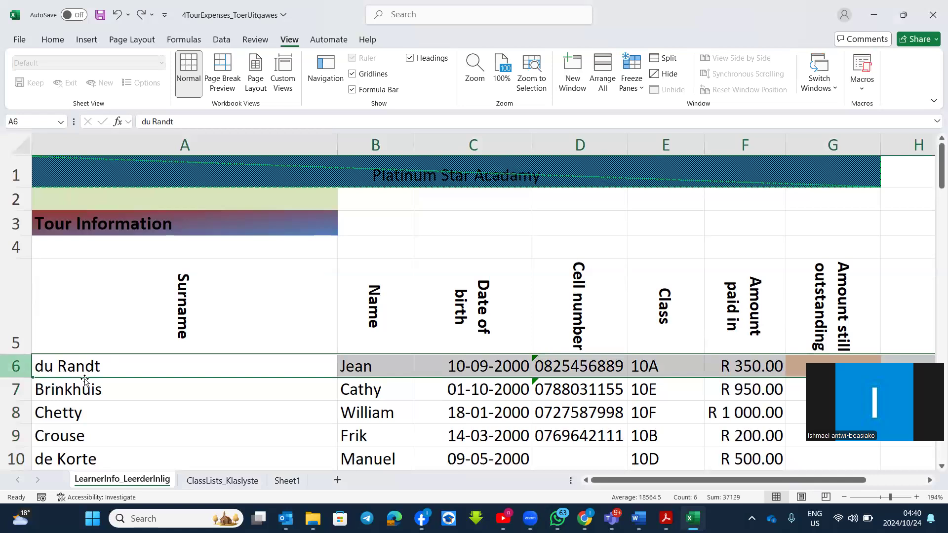
# Unfreeze the panes on the learner sheet and check how the rows move further down
pyautogui.scroll(-15, 85, 380)
pyautogui.scroll(15, 85, 380)
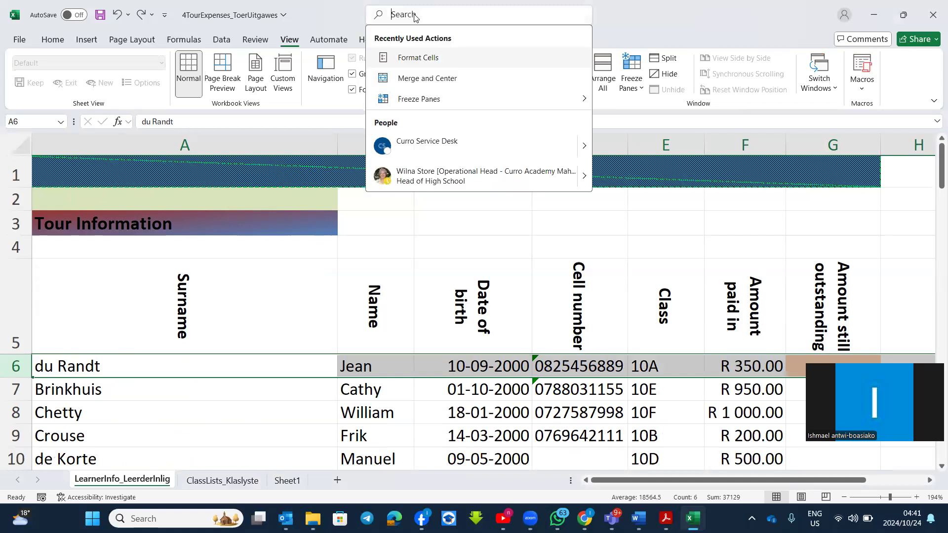
pyautogui.write('fre')
pyautogui.moveTo(499, 57)
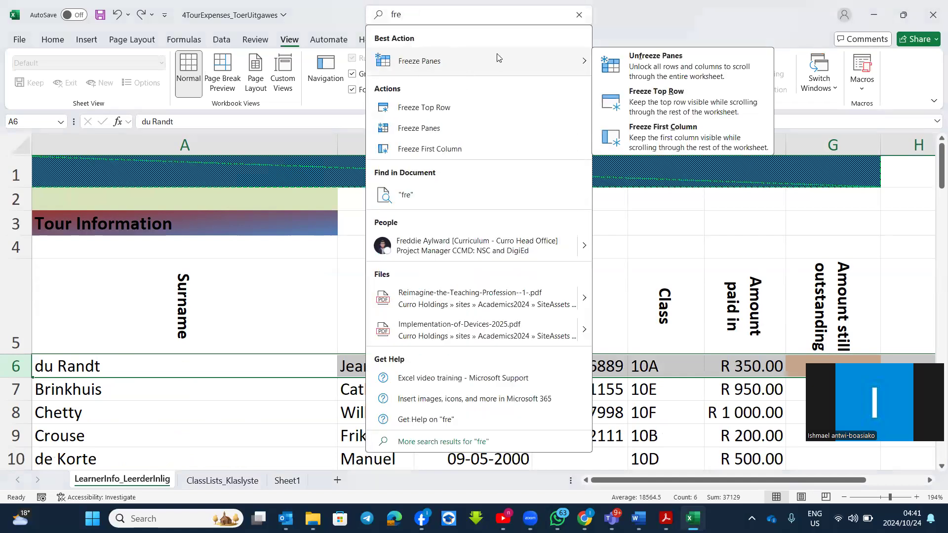
pyautogui.click(617, 57)
pyautogui.scroll(-3, 459, 306)
pyautogui.scroll(3, 455, 309)
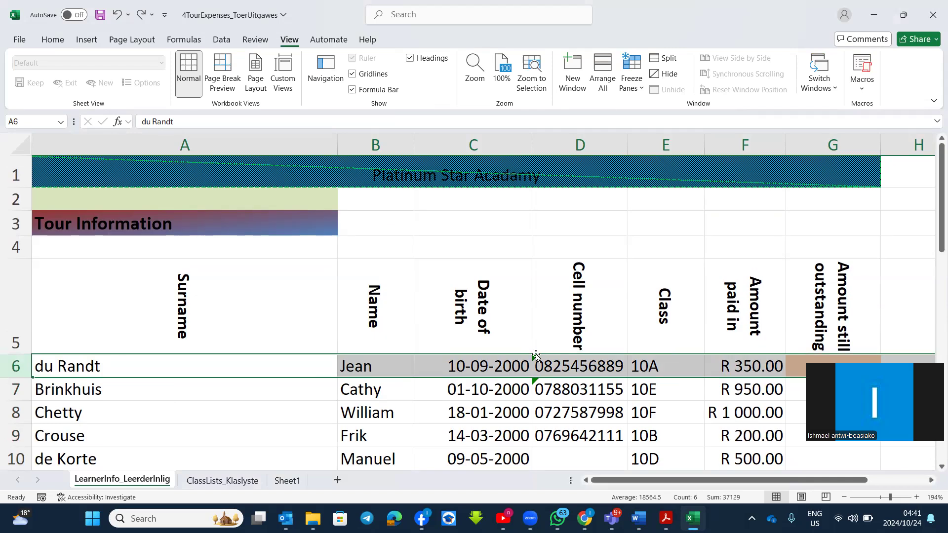
# Select the learner table with its headings, A5:G25, and open the custom Sort dialog
pyautogui.click(45, 293)
pyautogui.moveTo(71, 300); pyautogui.dragTo(804, 424)
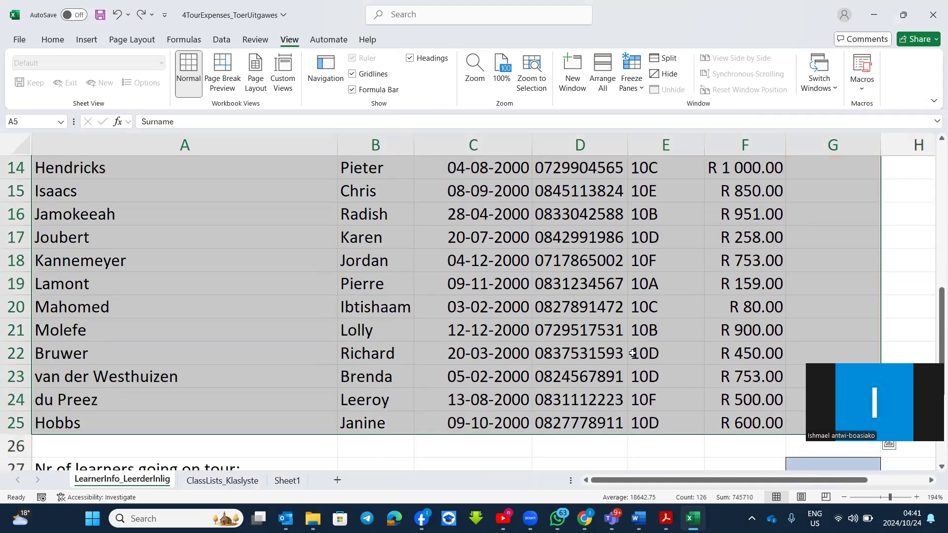
pyautogui.click(49, 40)
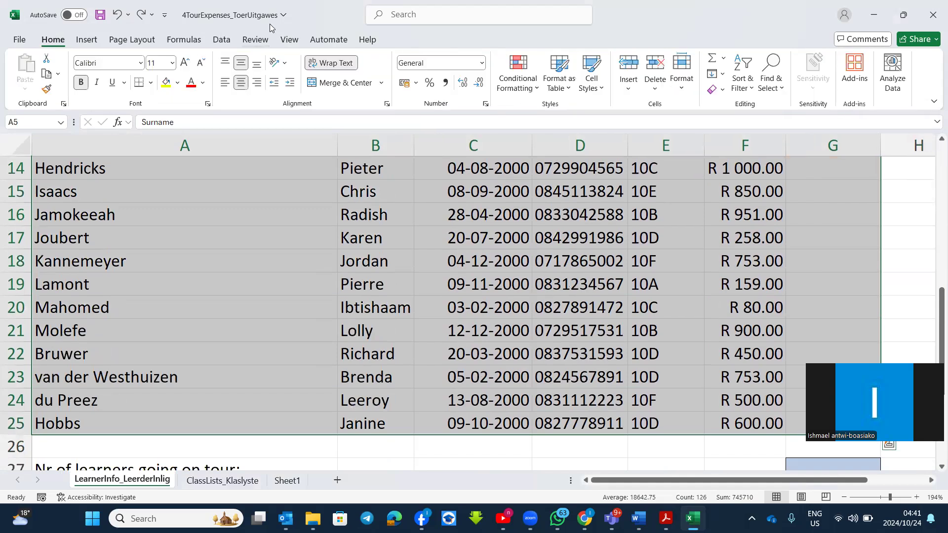
pyautogui.click(220, 41)
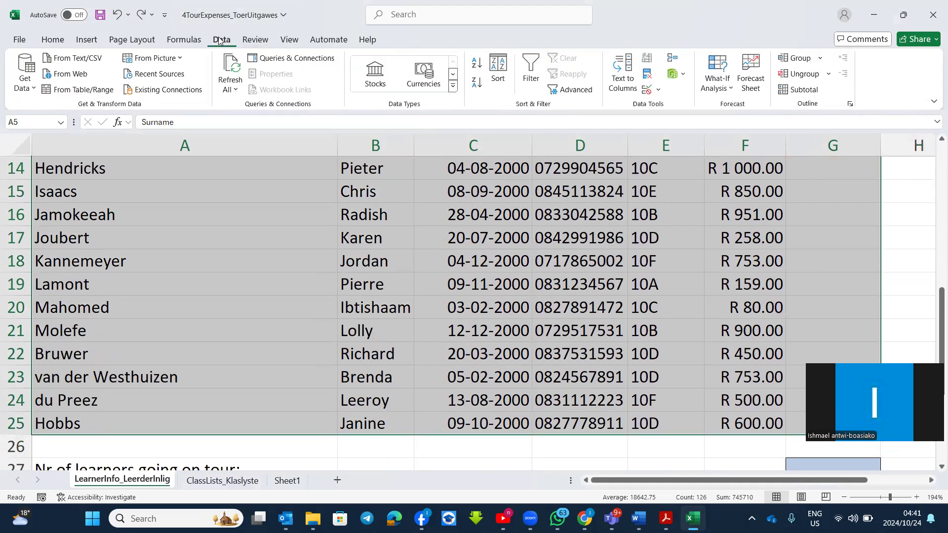
pyautogui.click(415, 14)
pyautogui.write('sort')
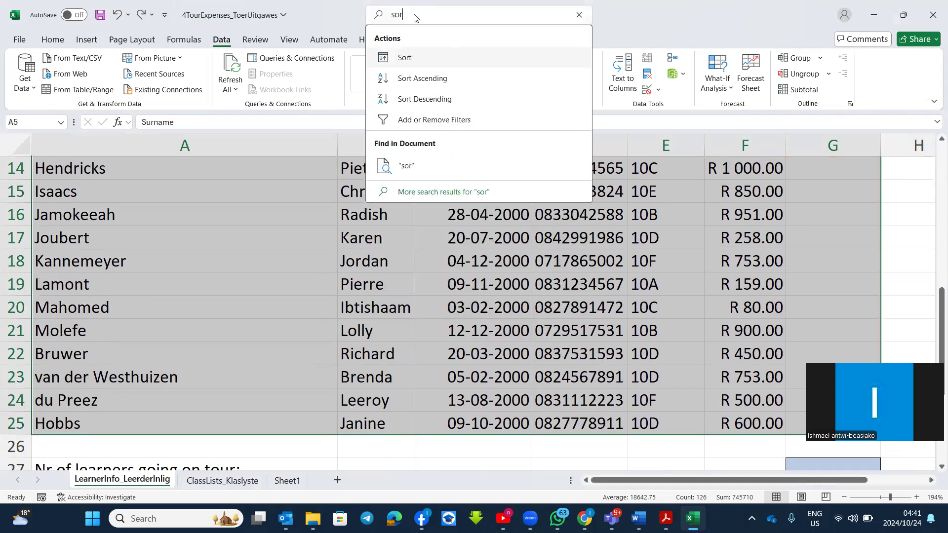
pyautogui.click(490, 60)
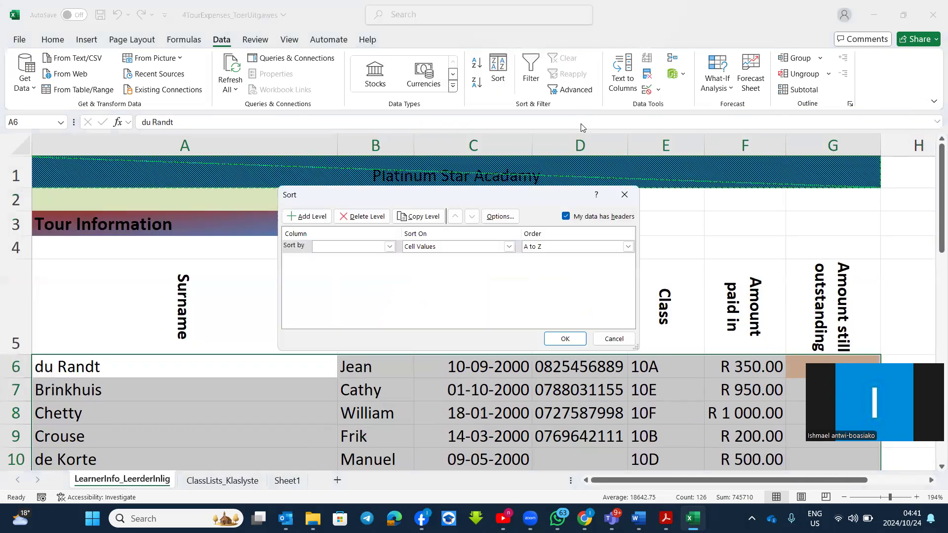
# Sort the learner table by Surname and then by Name, both on cell values A to Z, and review the sorted rows
pyautogui.moveTo(533, 200); pyautogui.dragTo(544, 165)
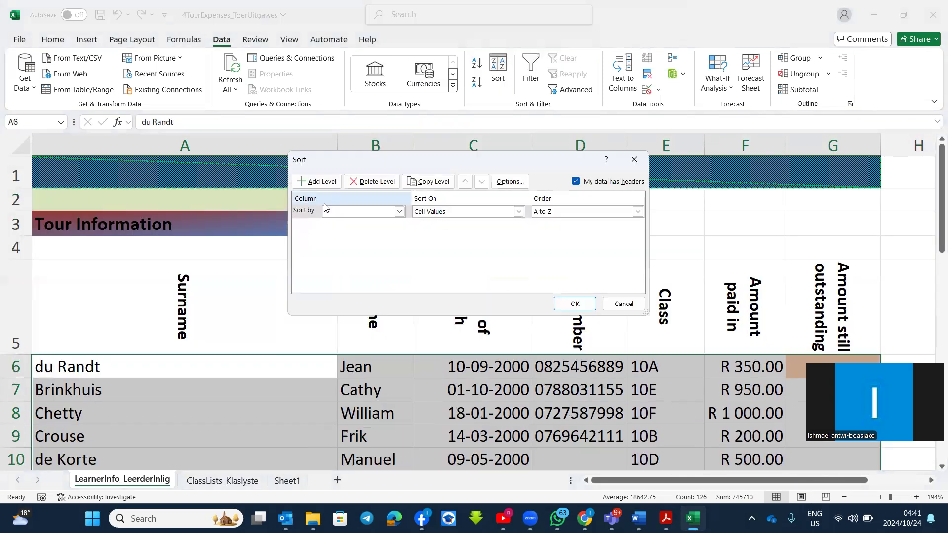
pyautogui.click(400, 213)
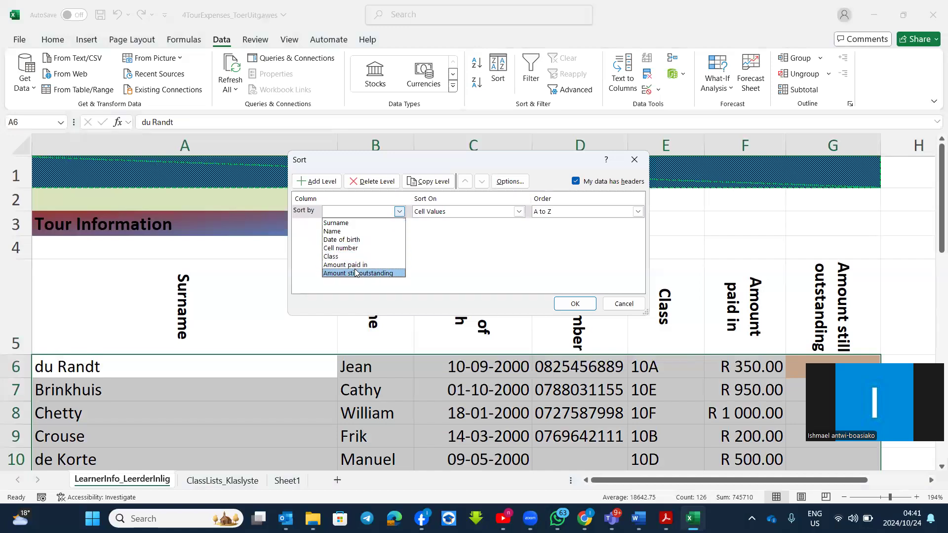
pyautogui.click(341, 223)
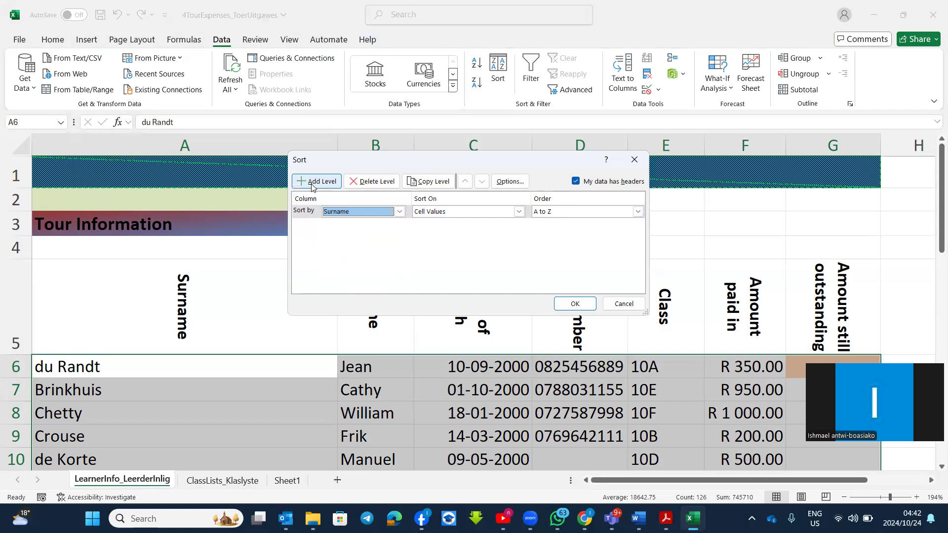
pyautogui.click(320, 182)
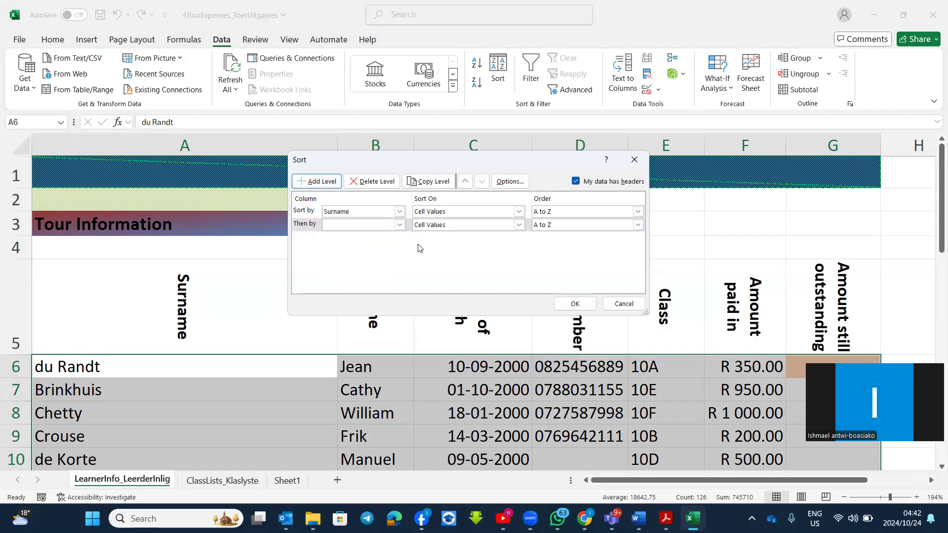
pyautogui.click(400, 225)
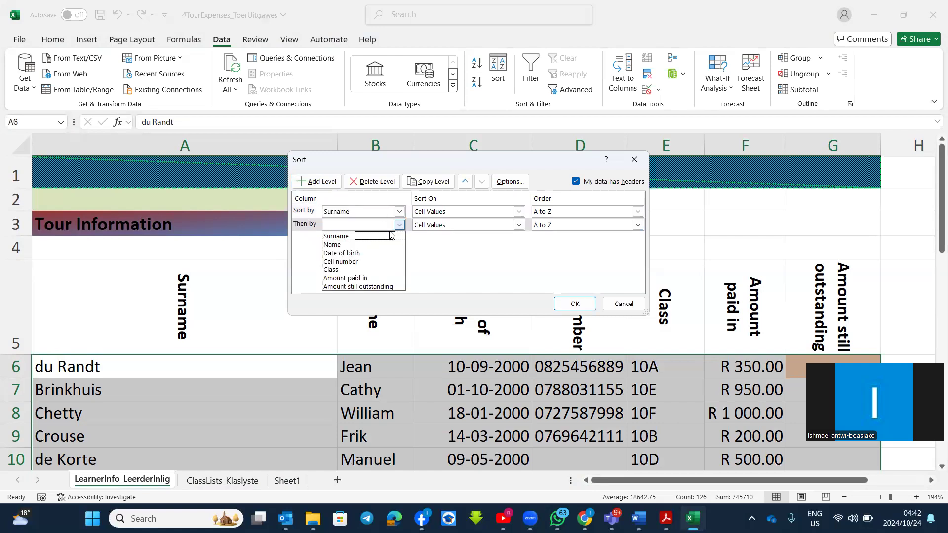
pyautogui.click(346, 244)
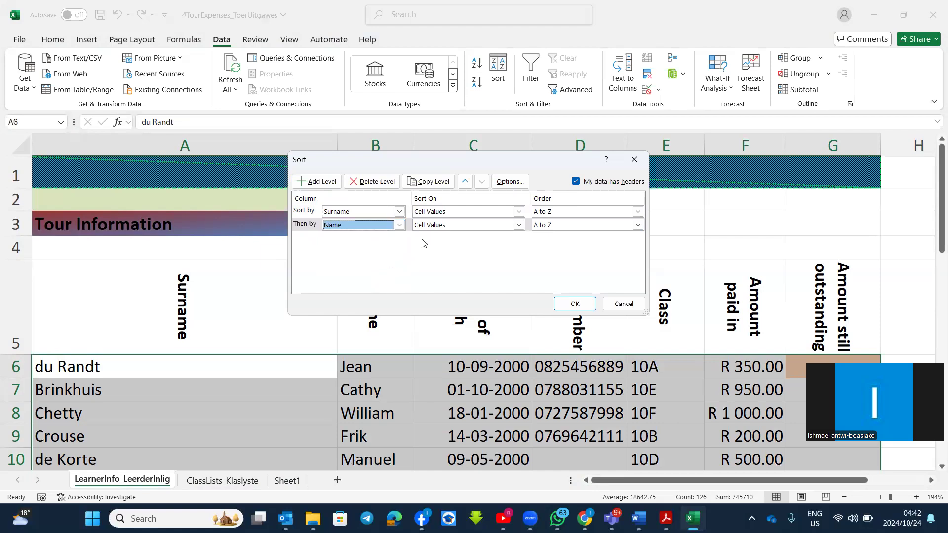
pyautogui.click(573, 303)
pyautogui.scroll(-2, 568, 309)
pyautogui.scroll(2, 568, 308)
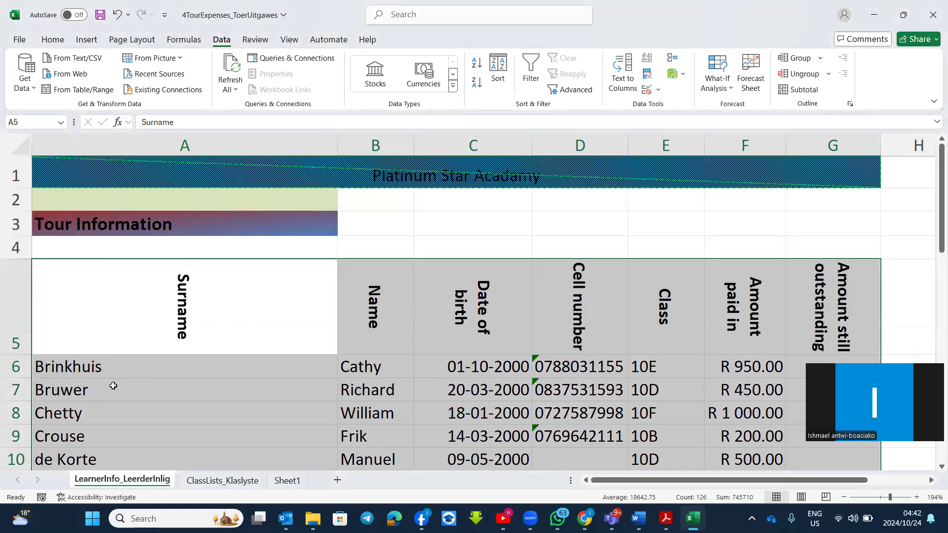
pyautogui.scroll(-2, 93, 373)
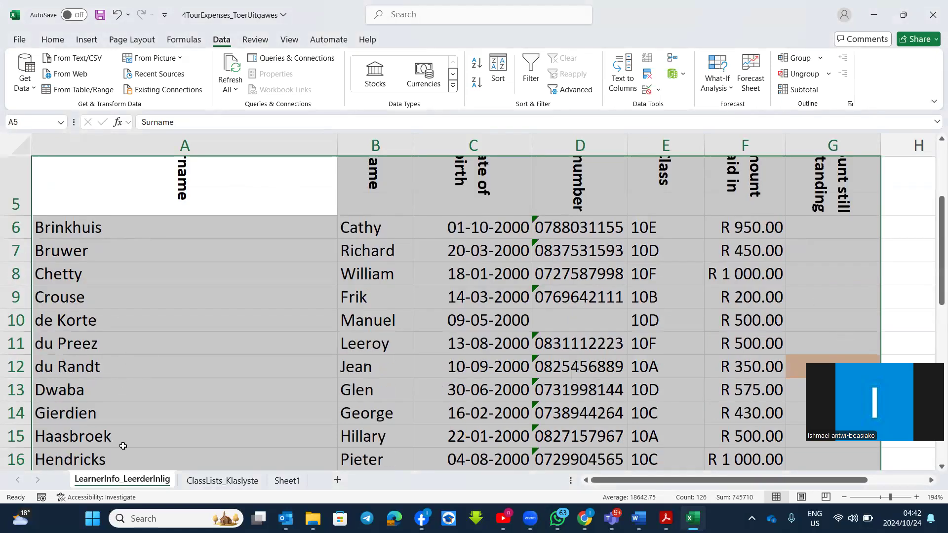
pyautogui.scroll(2, 248, 364)
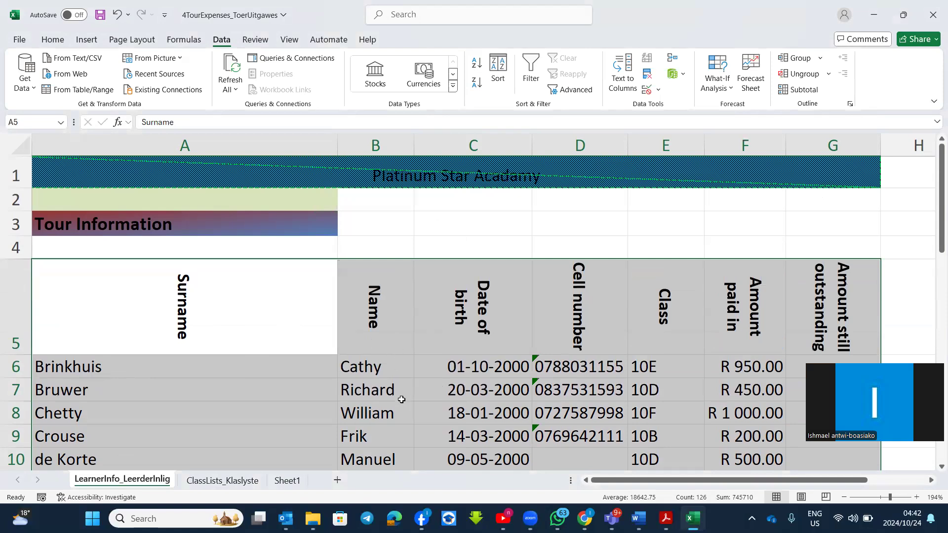
pyautogui.scroll(-2, 401, 403)
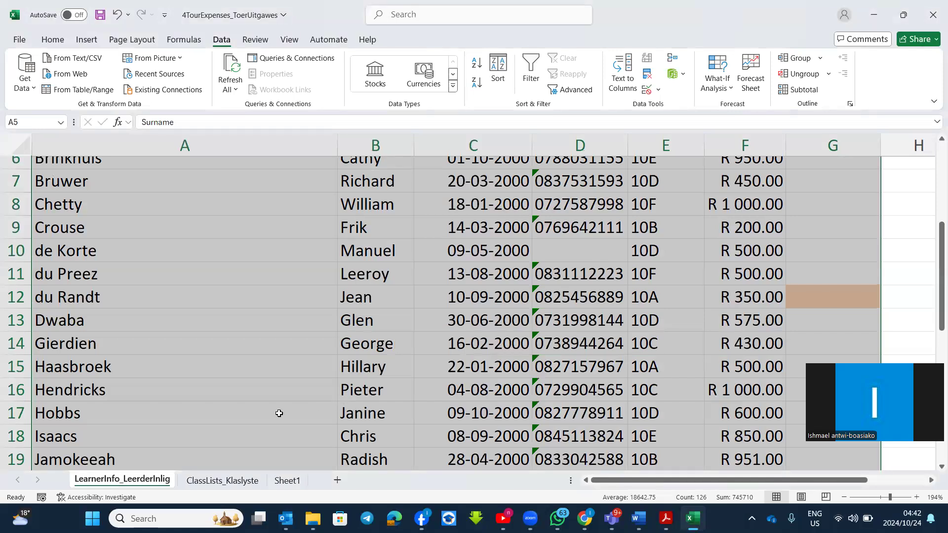
pyautogui.scroll(-2, 279, 413)
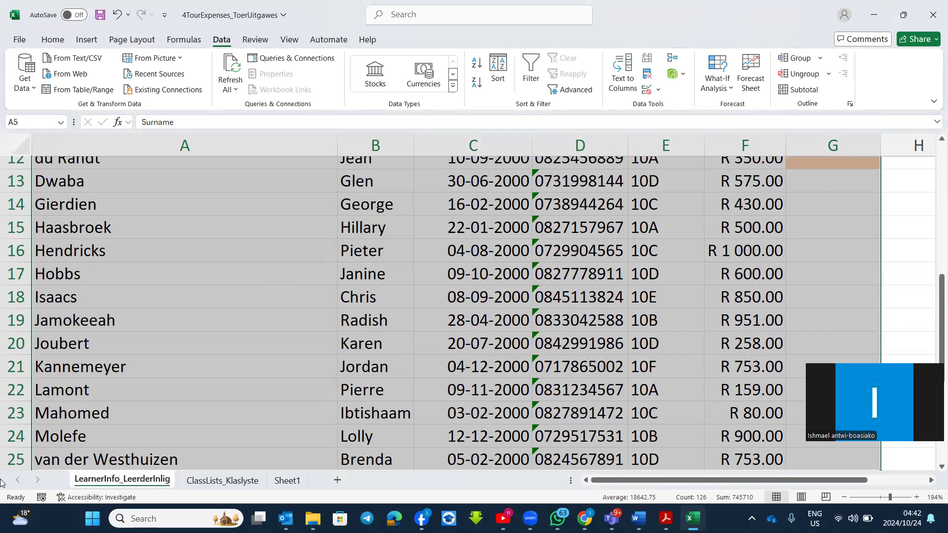
# Set the tab colour of the LearnerInfo_LeerderInlig sheet to the standard red
pyautogui.rightClick(102, 483)
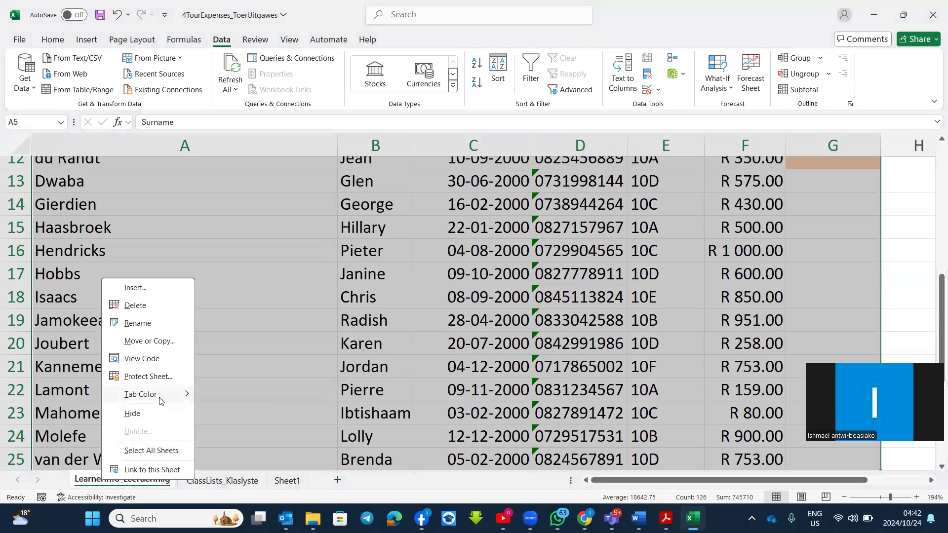
pyautogui.moveTo(160, 399)
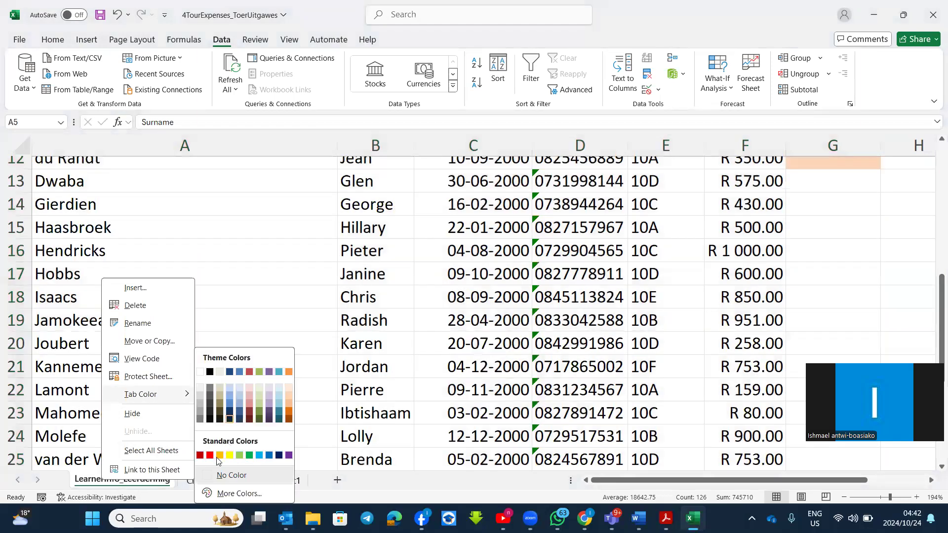
pyautogui.click(207, 457)
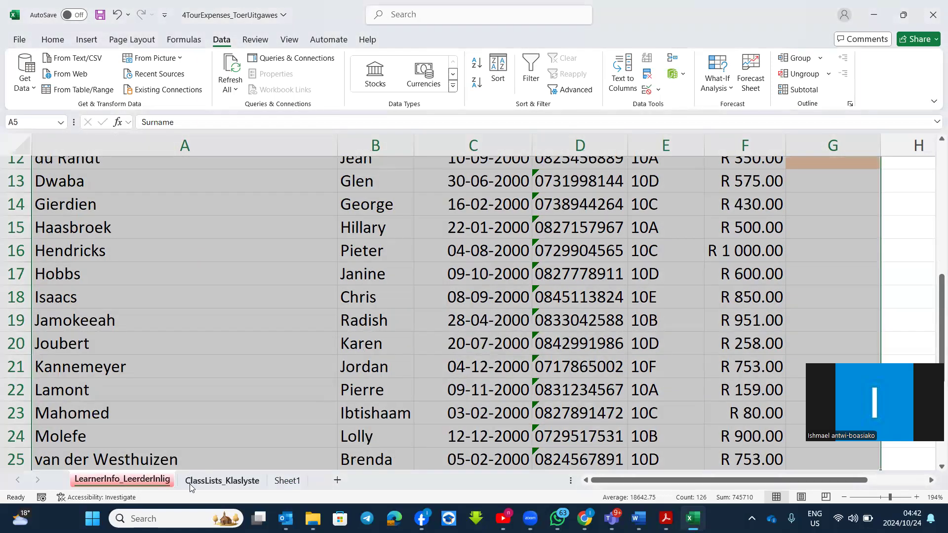
# Set the tab colour of the ClassLists_Klaslyste sheet to the standard green
pyautogui.rightClick(206, 485)
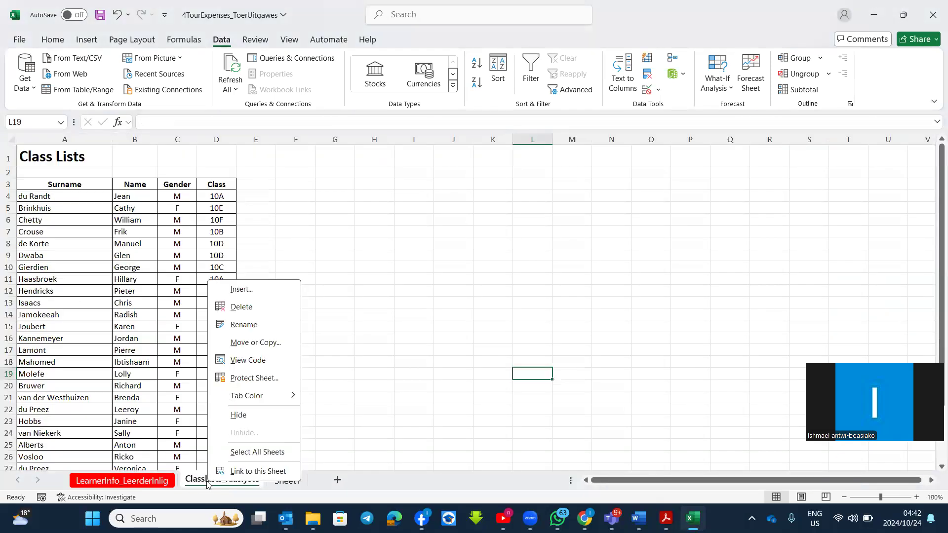
pyautogui.moveTo(278, 401)
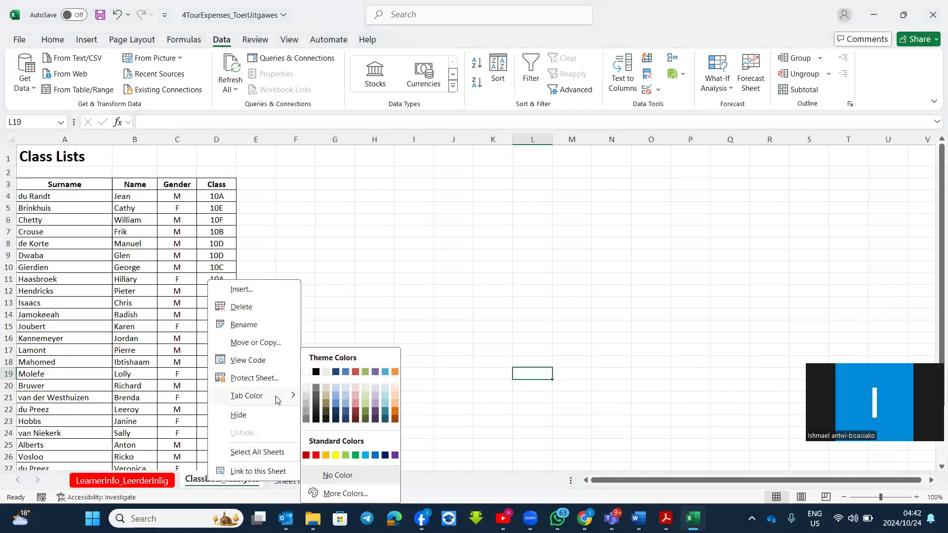
pyautogui.click(356, 455)
pyautogui.click(395, 375)
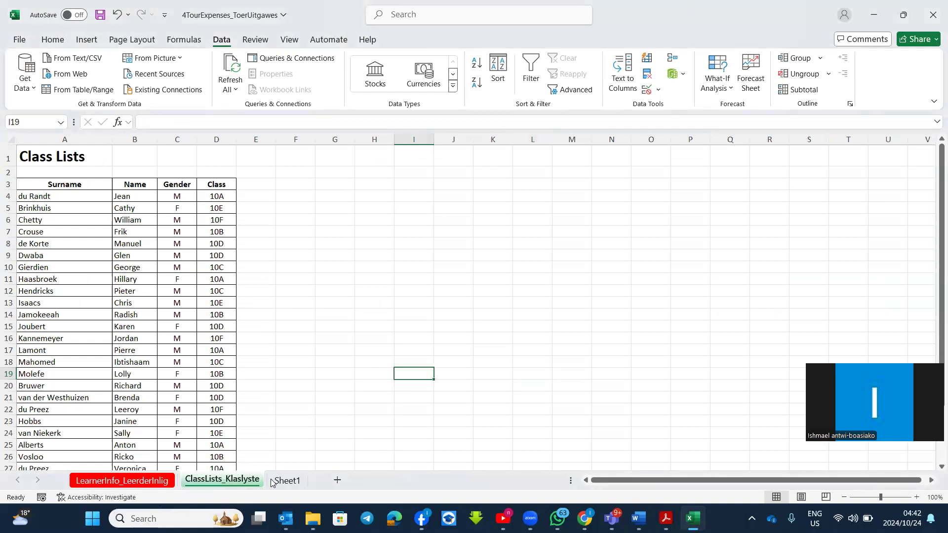
# Delete the empty Sheet1 from the workbook
pyautogui.click(291, 483)
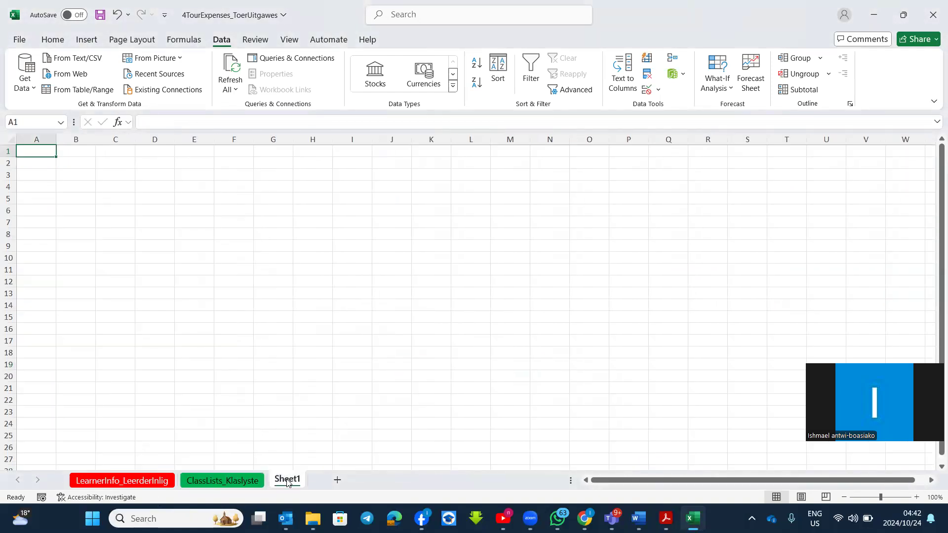
pyautogui.rightClick(288, 483)
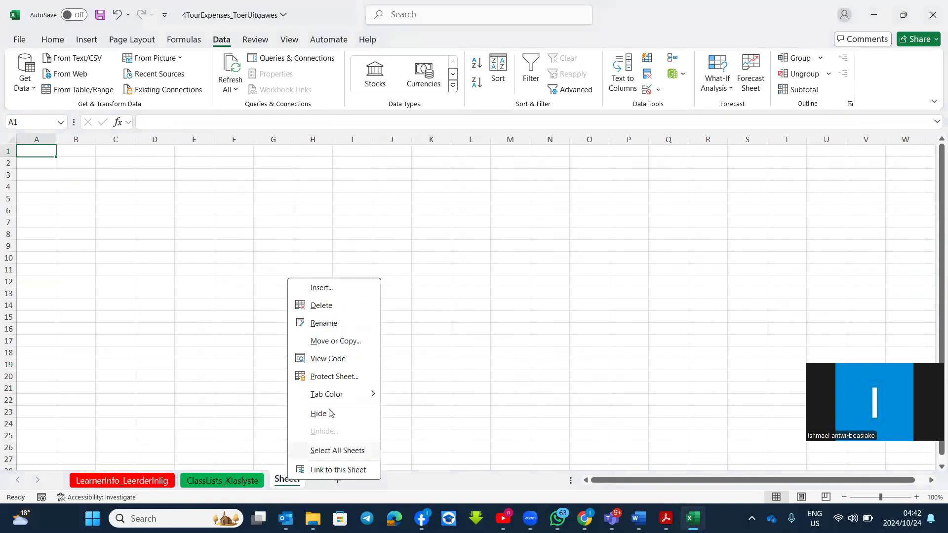
pyautogui.click(336, 306)
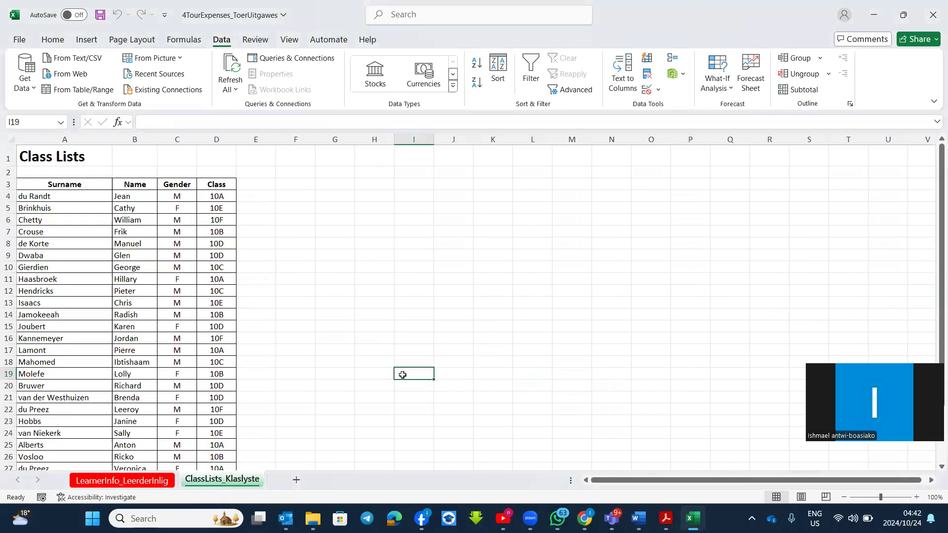
# Add a new worksheet after ClassLists_Klaslyste and rename it Grade 8
pyautogui.click(297, 480)
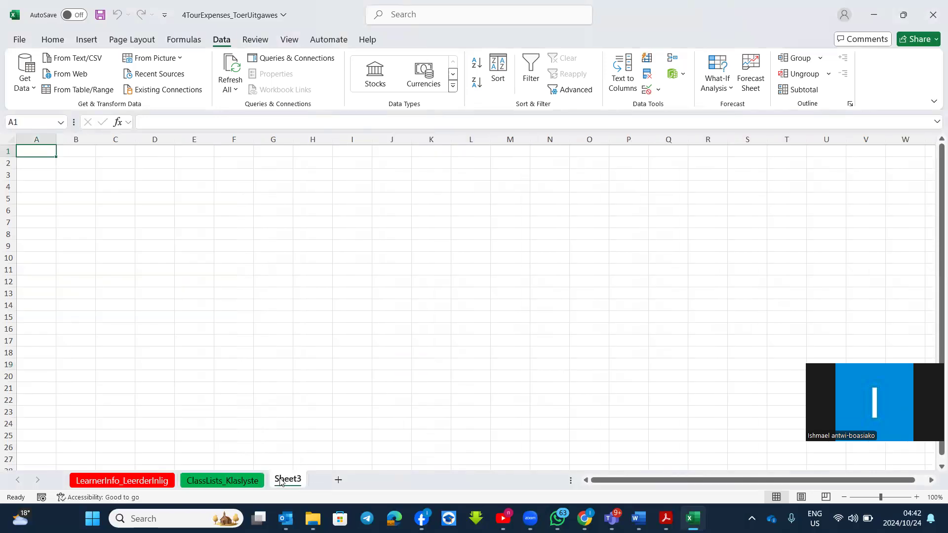
pyautogui.rightClick(280, 482)
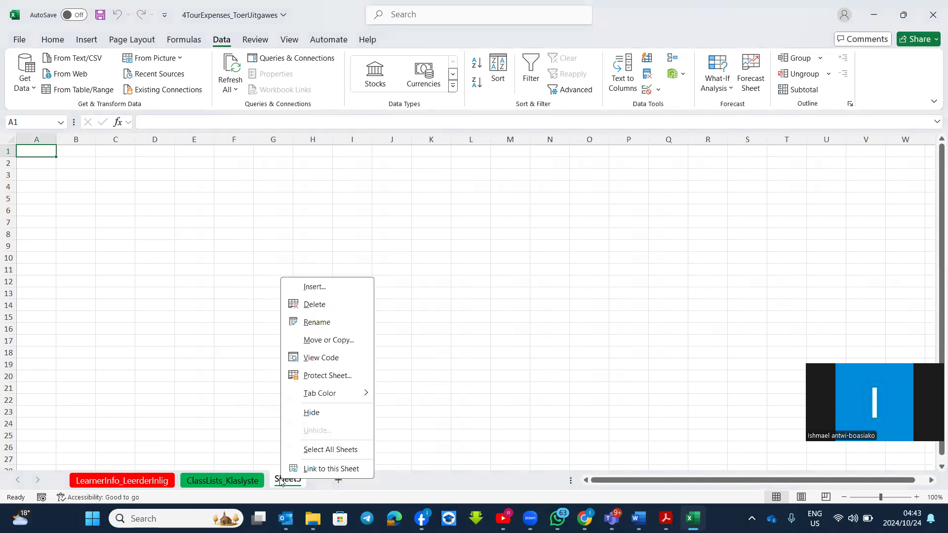
pyautogui.click(318, 326)
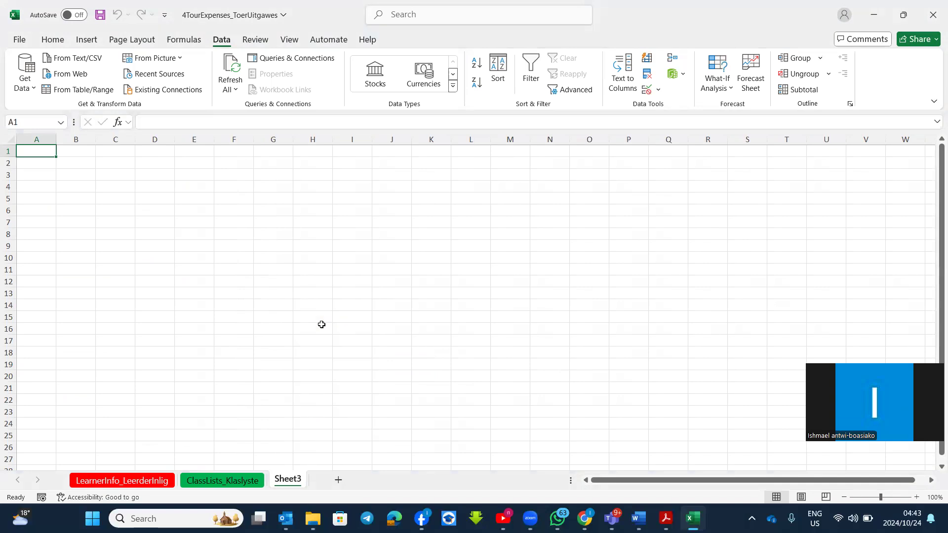
pyautogui.write('Gr')
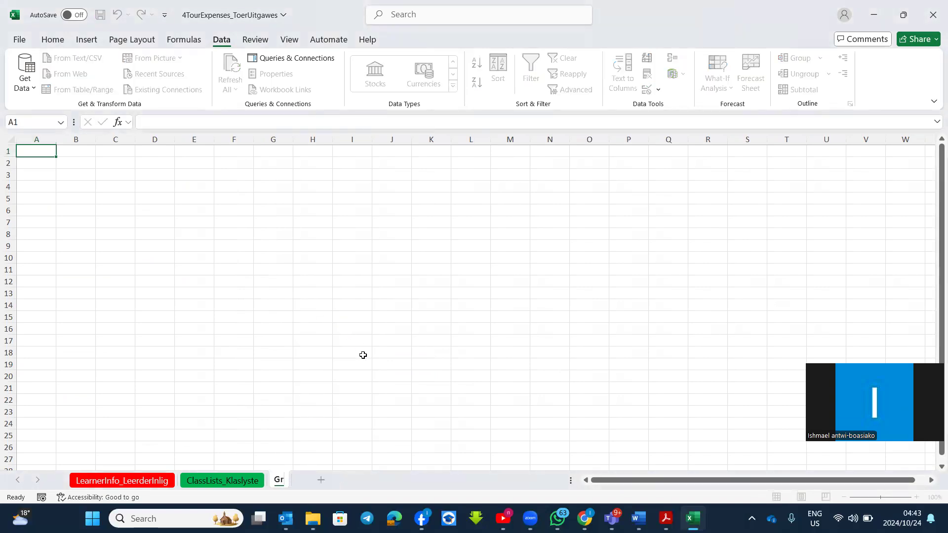
pyautogui.write('ade 8')
pyautogui.press('Return')
pyautogui.click(363, 355)
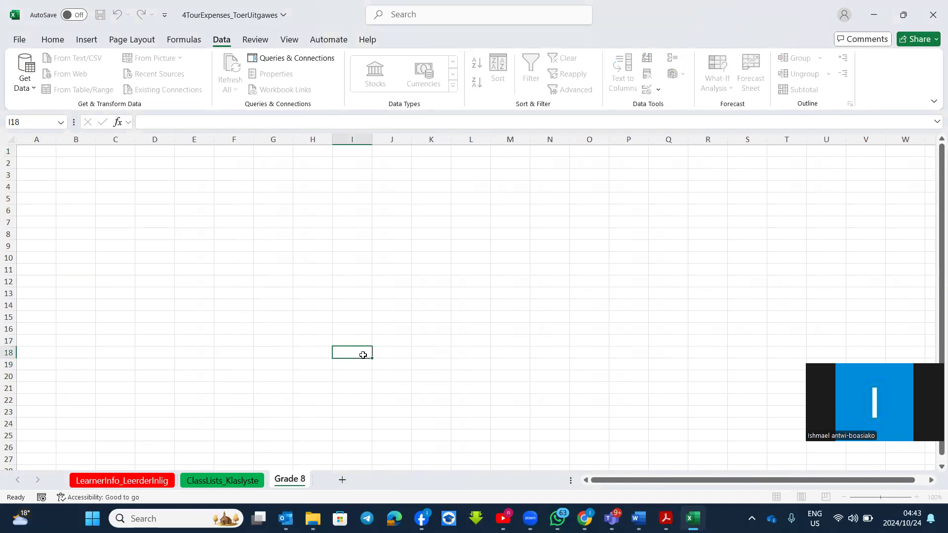
# Move the Grade 8 sheet in front of LearnerInfo_LeerderInlig so it comes first in the workbook
pyautogui.rightClick(298, 480)
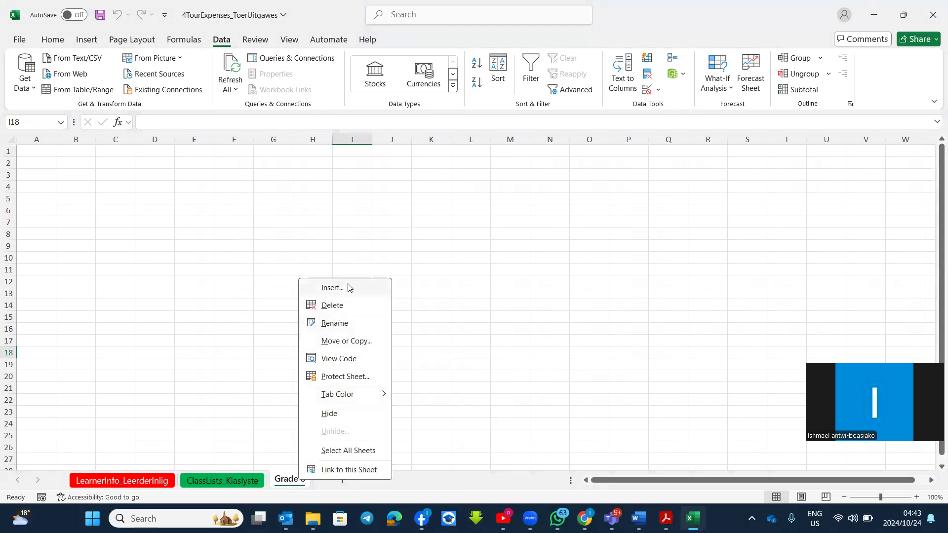
pyautogui.press('Escape')
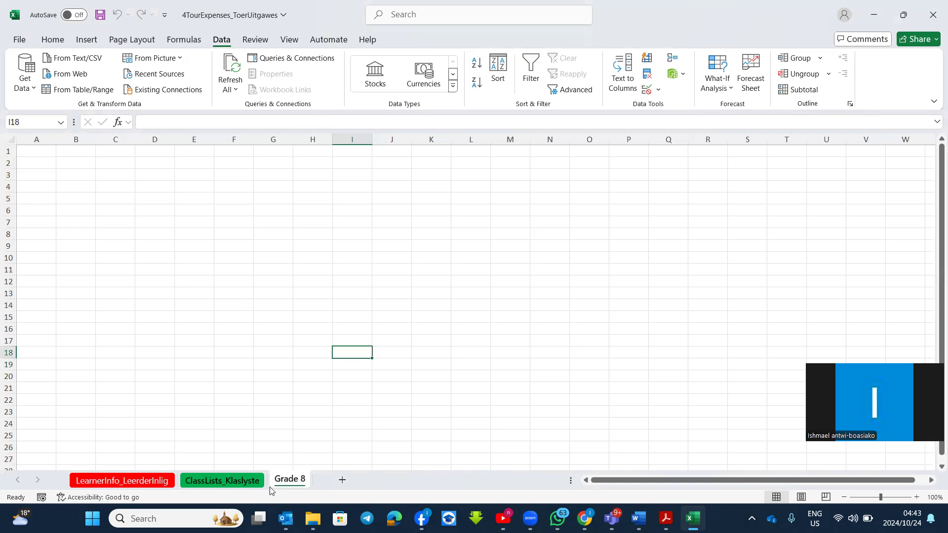
pyautogui.moveTo(290, 481); pyautogui.dragTo(83, 487)
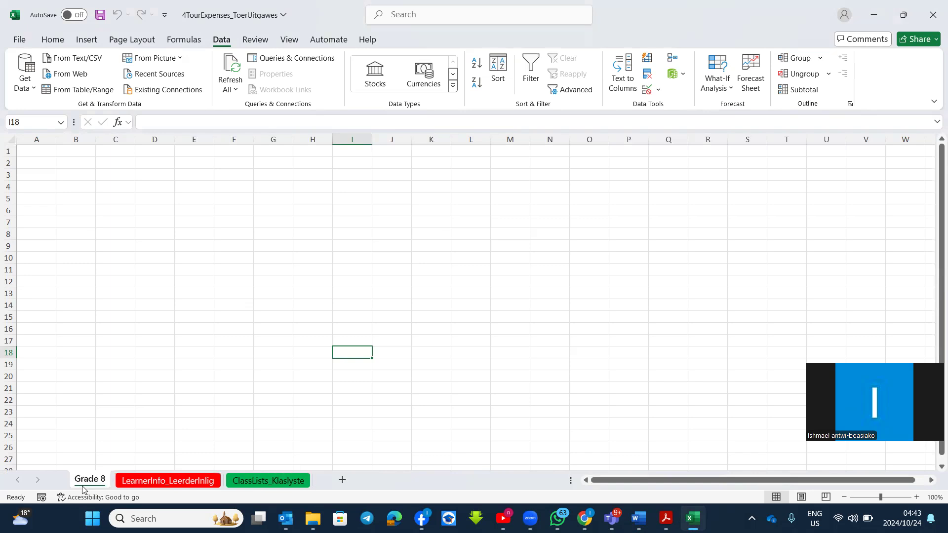